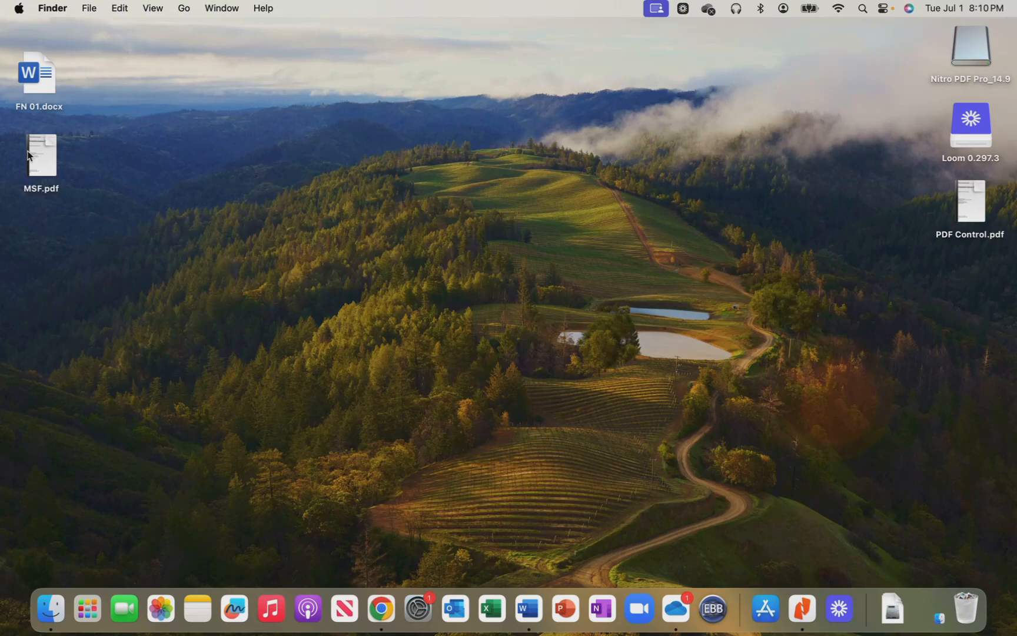
Make Nitro PDF Pro the default application for all PDF files through the file info of MSF.pdf.
mouse_move(57, 140)
drag(53, 142, 122, 143)
right_click(123, 142)
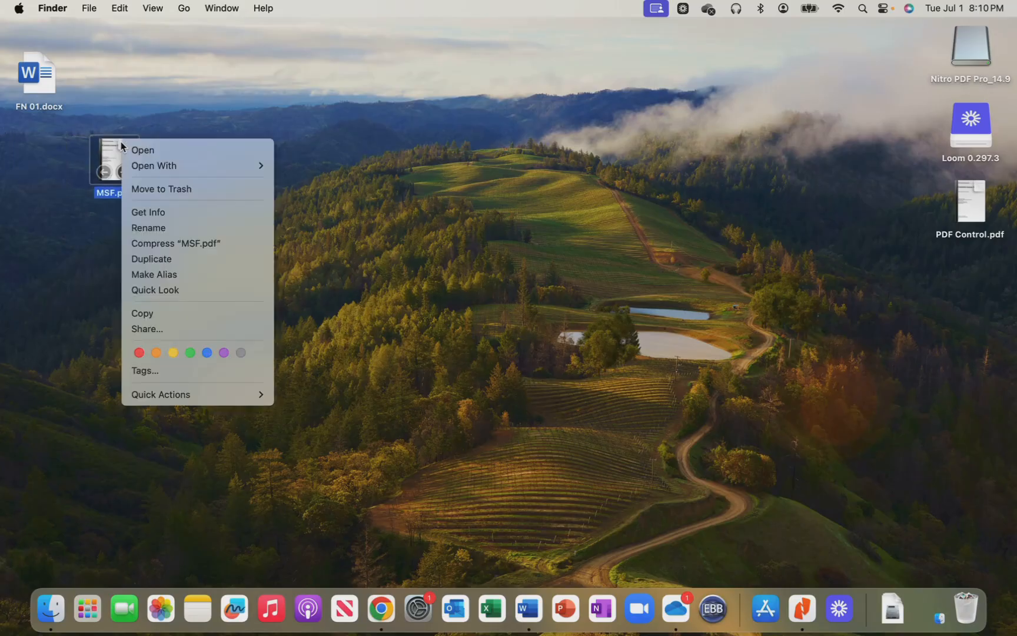
click(165, 212)
scroll(111, 366, down, 5)
scroll(111, 366, down, 10)
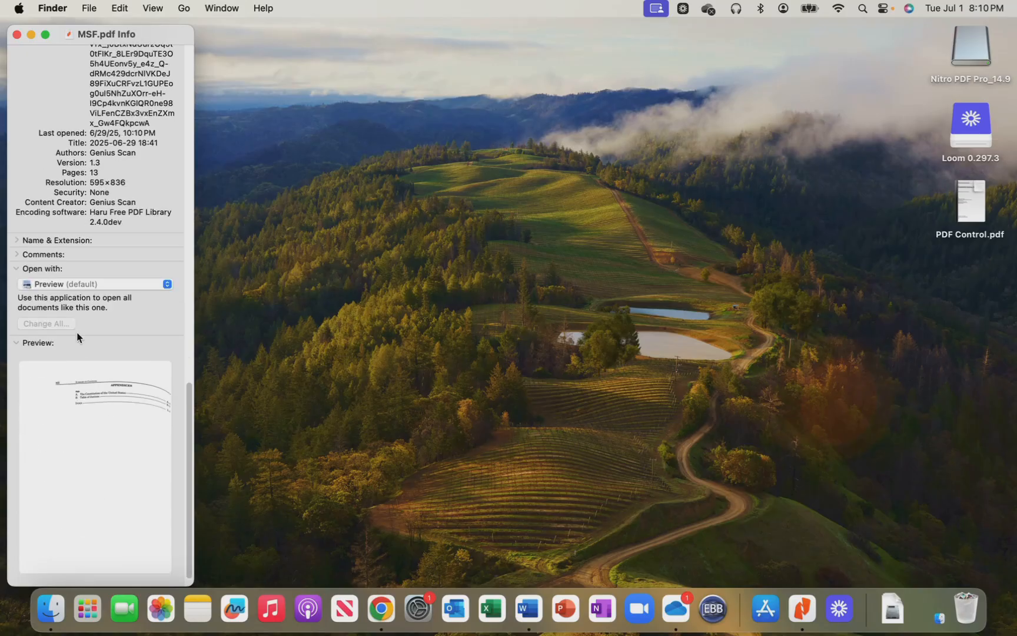
click(49, 285)
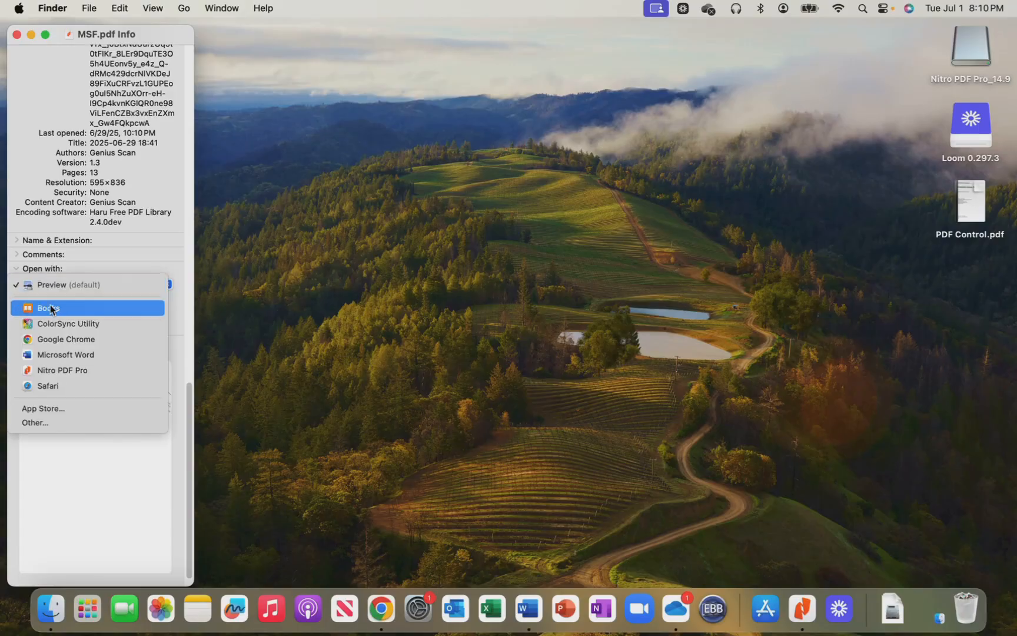
click(62, 373)
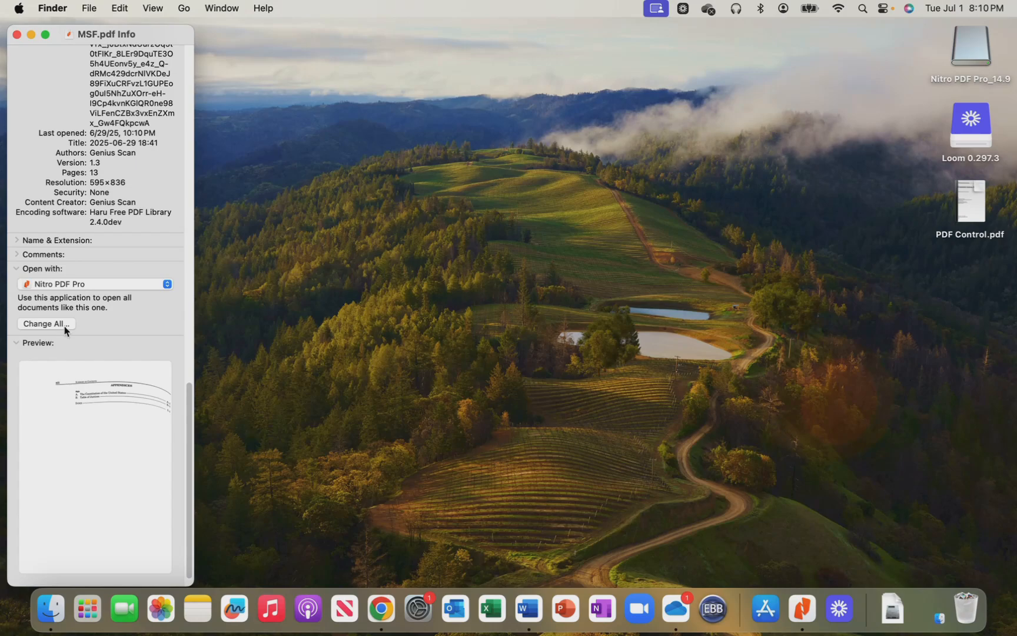
click(61, 325)
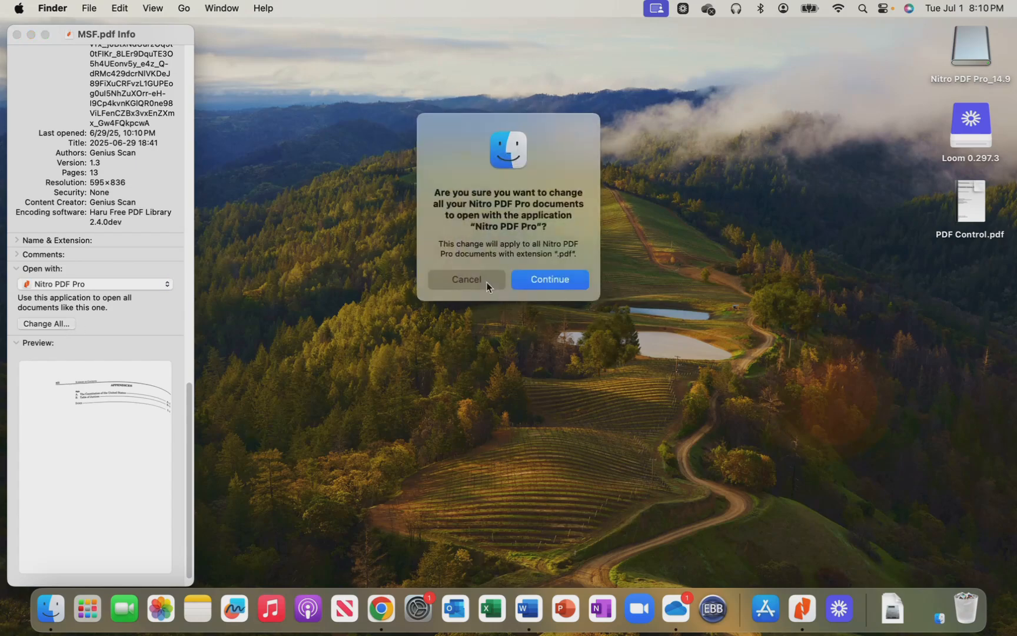
click(542, 283)
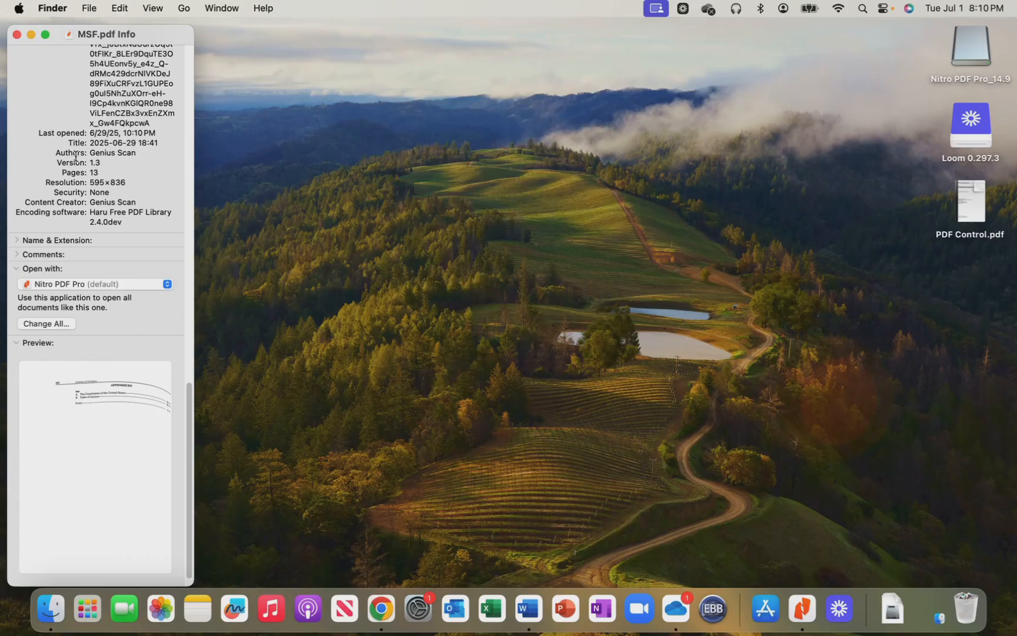
click(16, 36)
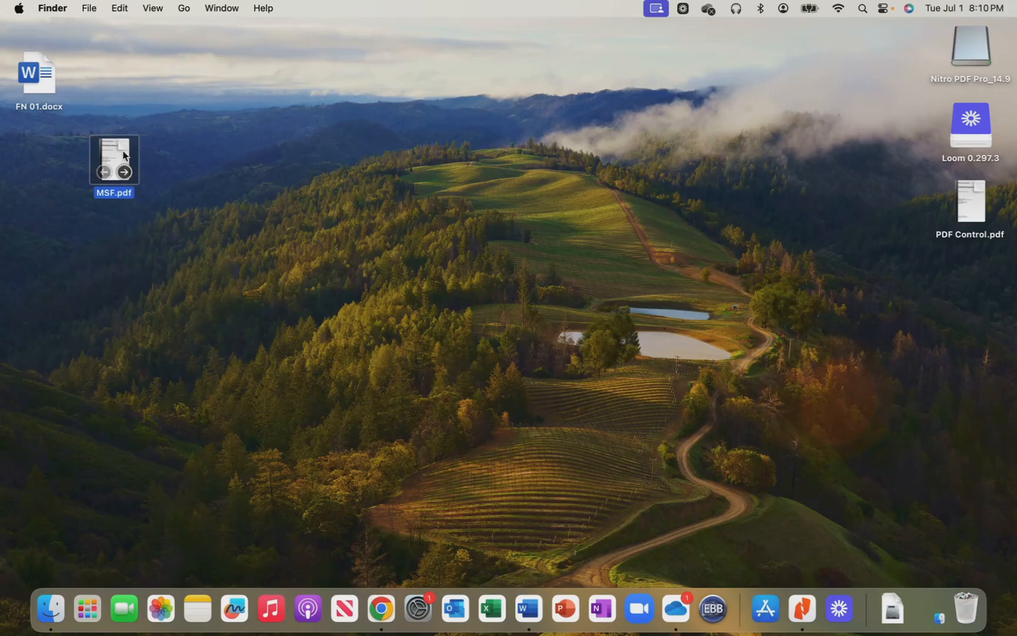
Open MSF.pdf and run English OCR on the entire document.
double_click(121, 158)
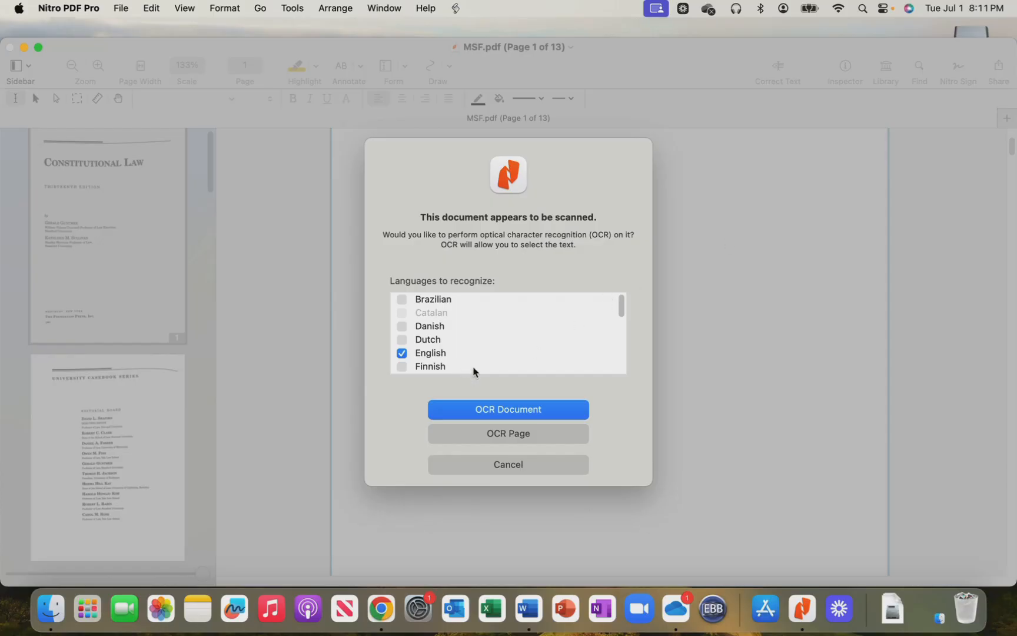
click(499, 412)
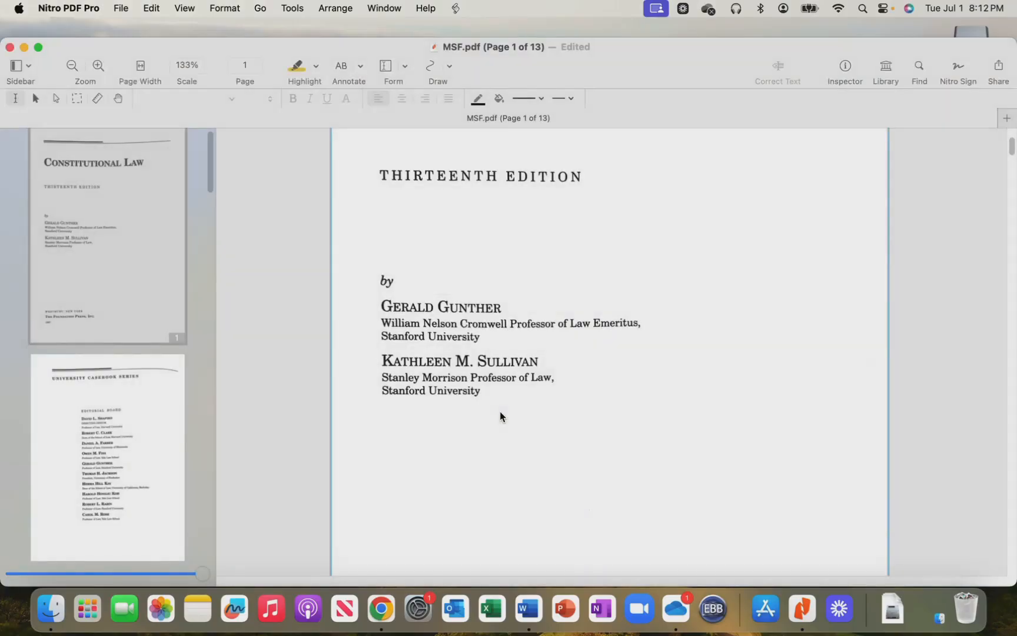
scroll(588, 312, up, 5)
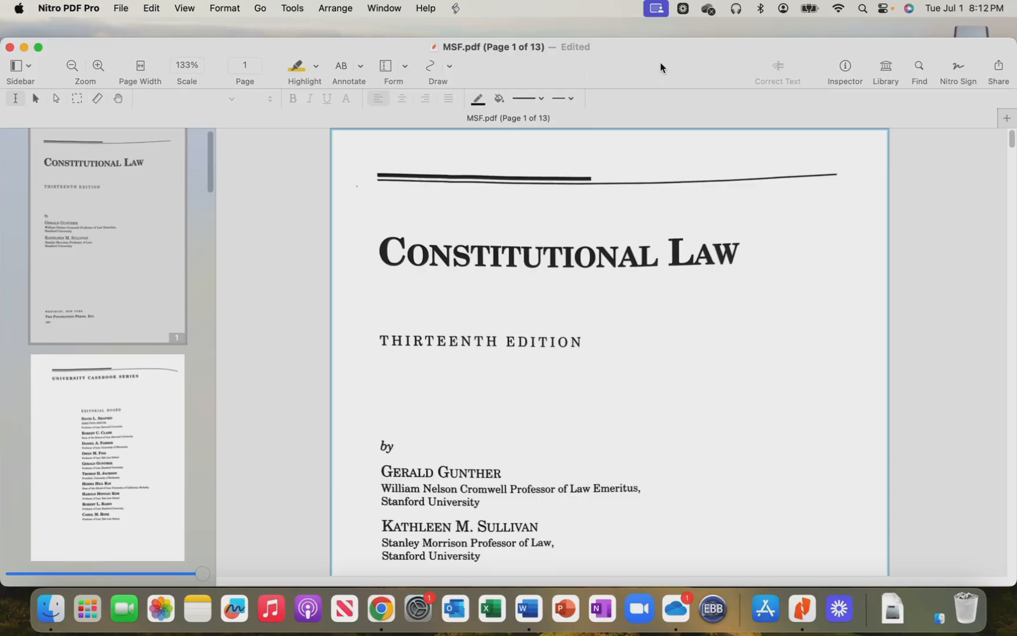
Add the Editing Bar item to the toolbar after Draw, and toggle the editing bar off and back on.
right_click(478, 82)
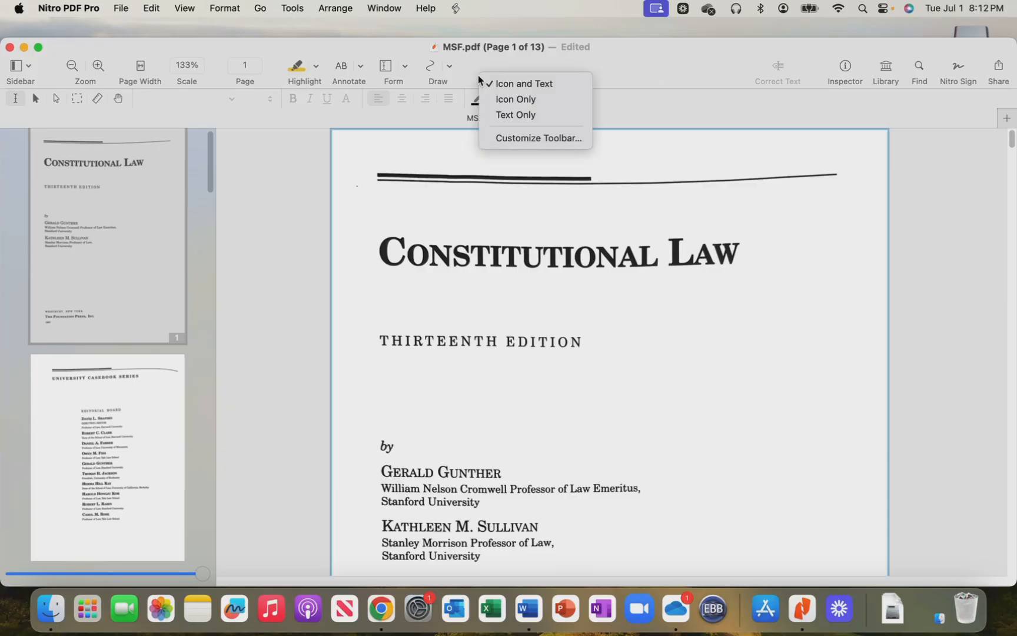
click(485, 67)
right_click(471, 70)
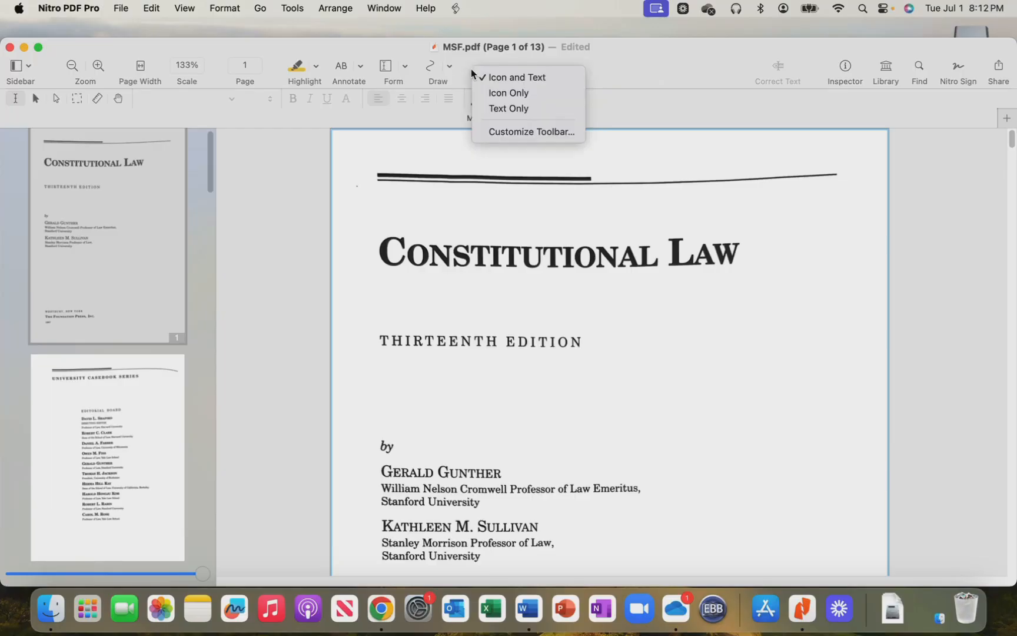
click(511, 131)
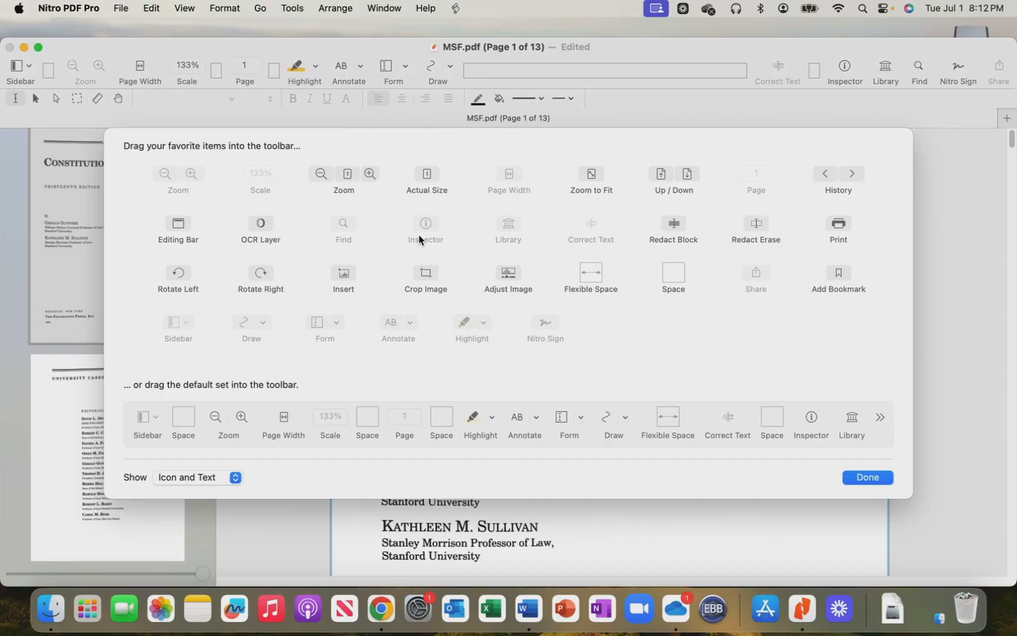
mouse_move(183, 230)
mouse_down()
mouse_move(428, 207)
mouse_move(484, 77)
mouse_up()
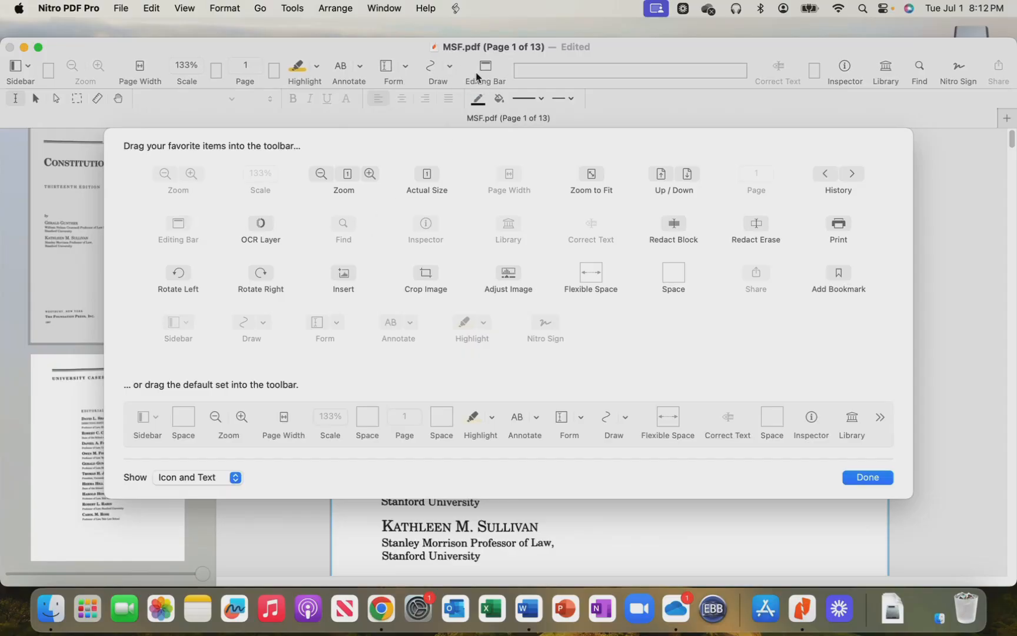
click(877, 479)
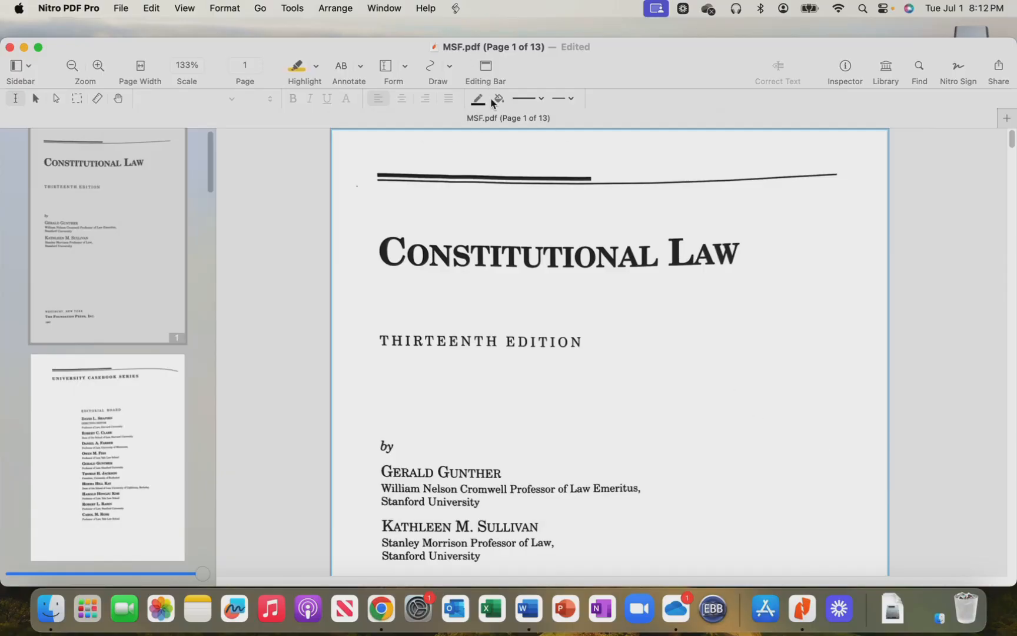
click(487, 67)
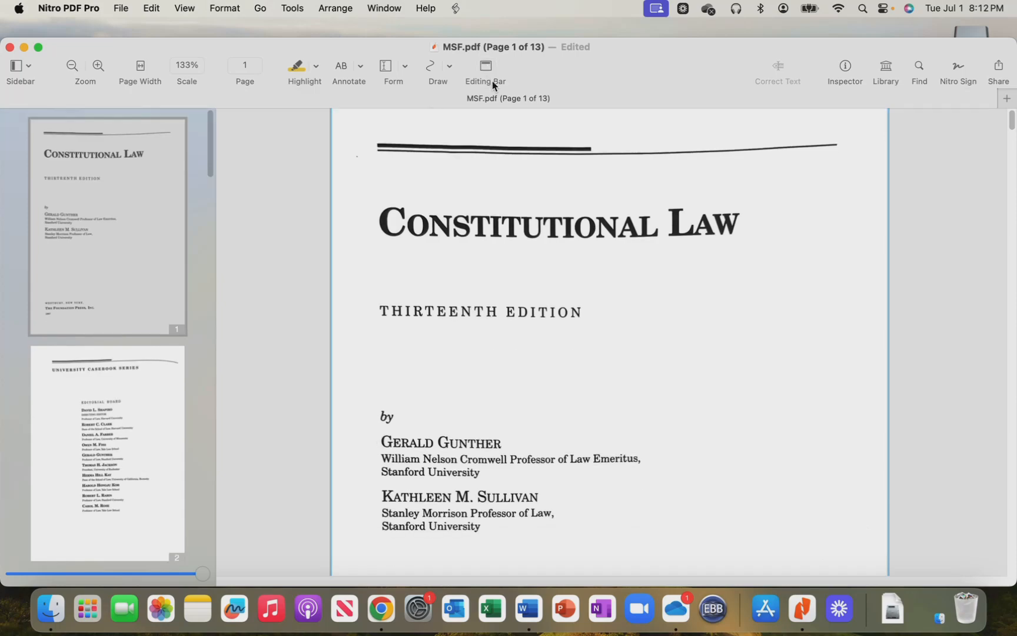
click(486, 67)
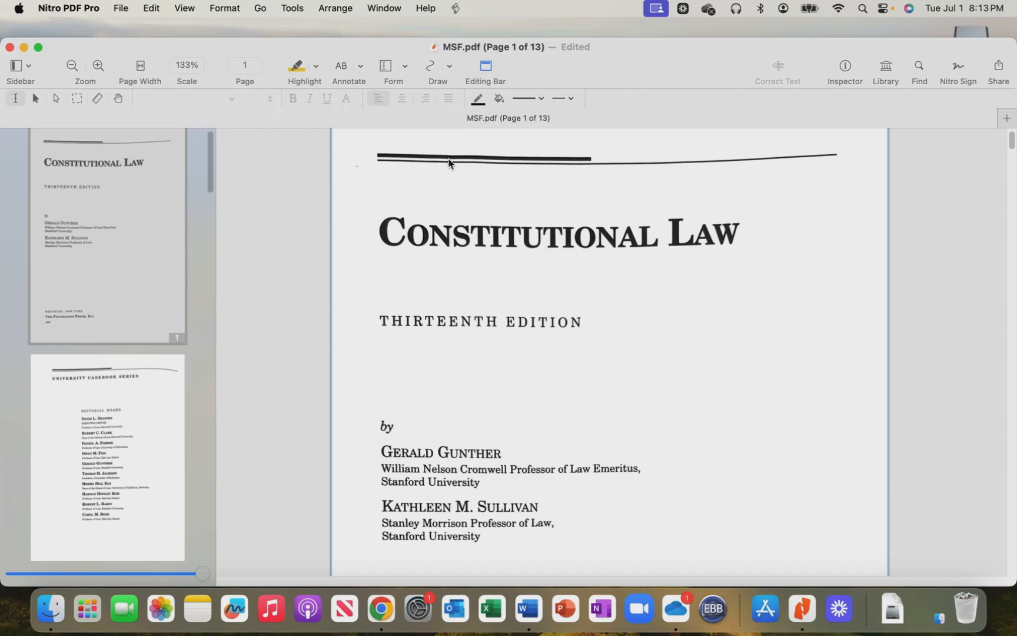
Arrange the PDF beside the FN 01 cite-check document in Word and review its footnote text and ATL text.
drag(316, 47, 260, 28)
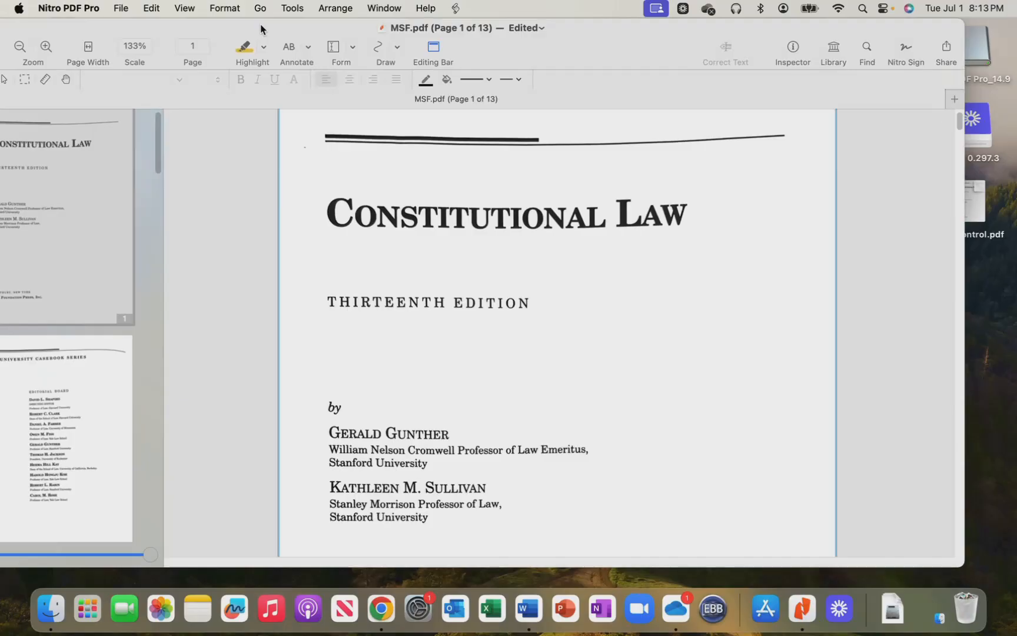
drag(261, 28, 275, 28)
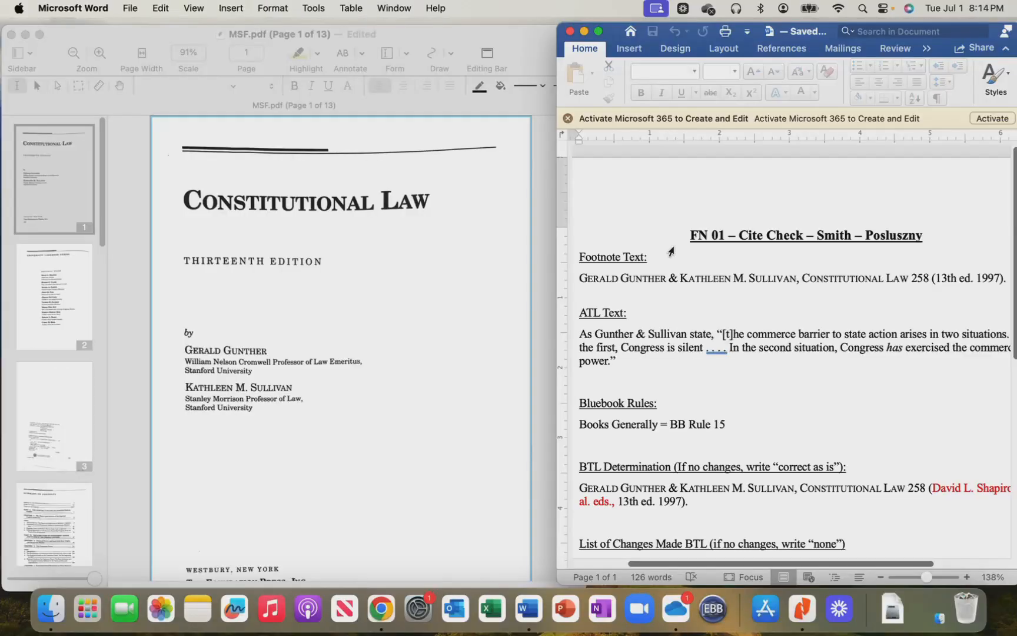
drag(598, 280, 980, 278)
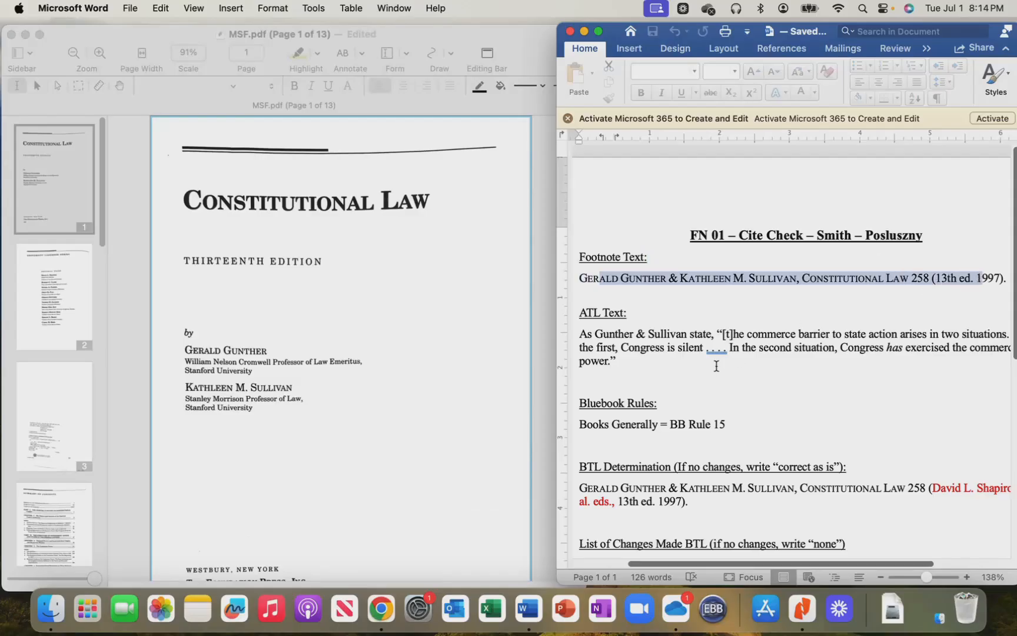
click(634, 348)
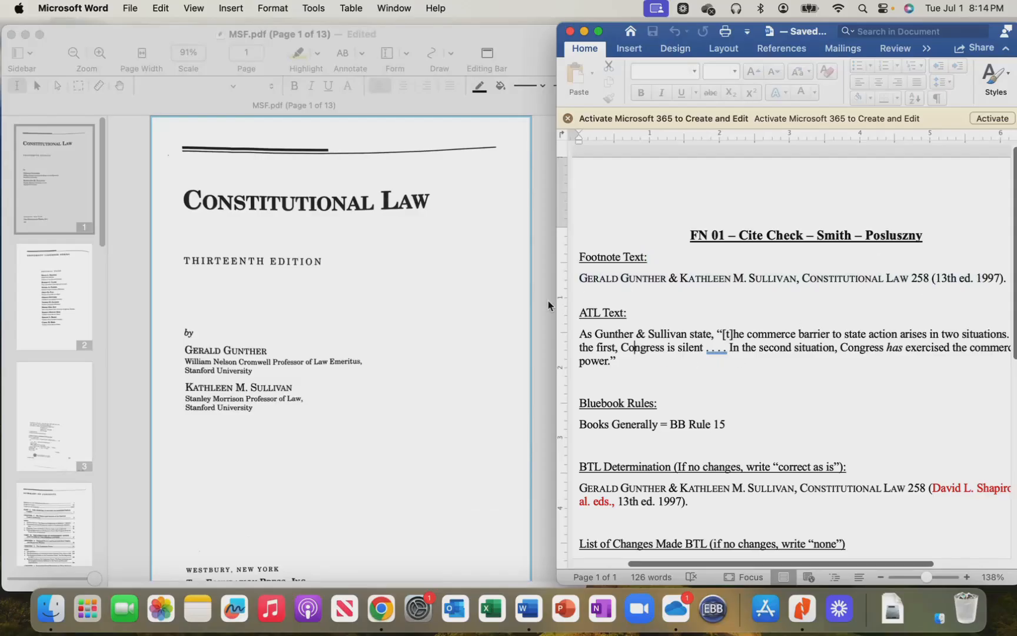
Highlight the title "Constitutional Law" and the line "Thirteenth Edition" on the PDF's first page in the last custom yellow-orange colour.
click(152, 36)
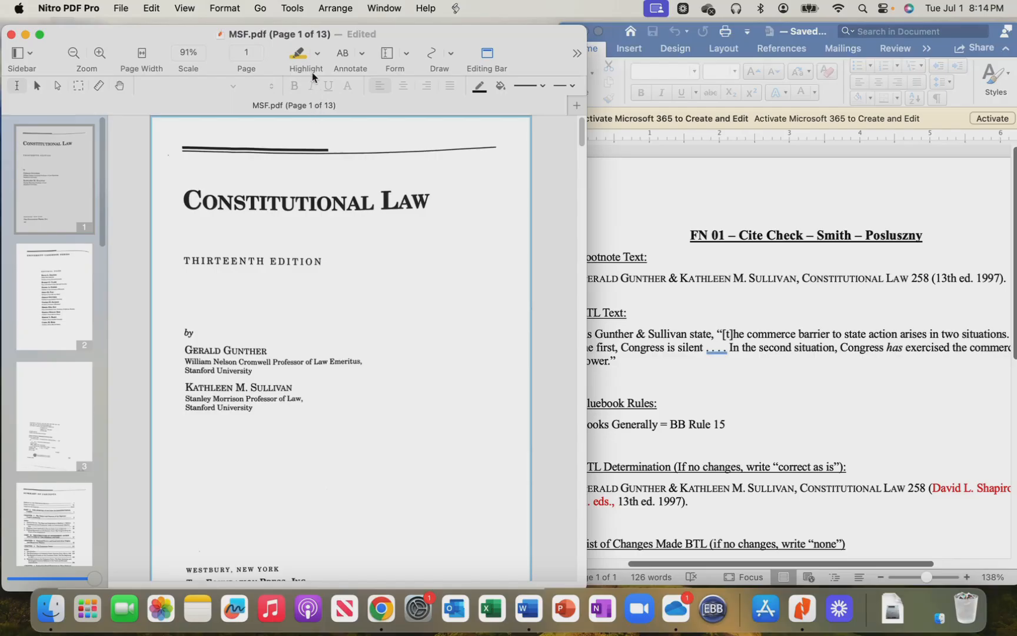
click(298, 57)
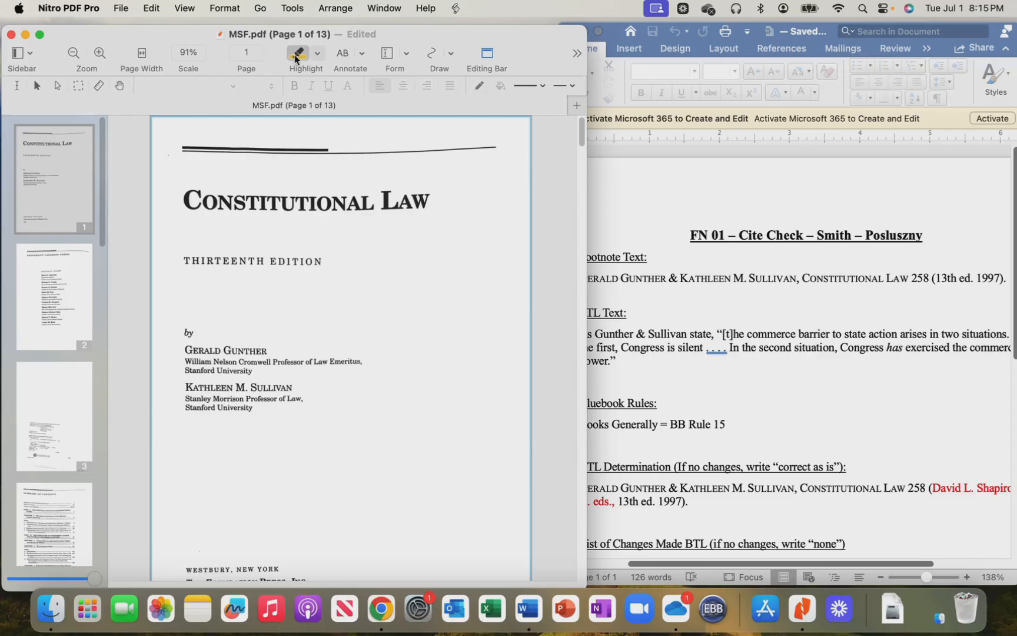
click(299, 59)
click(318, 54)
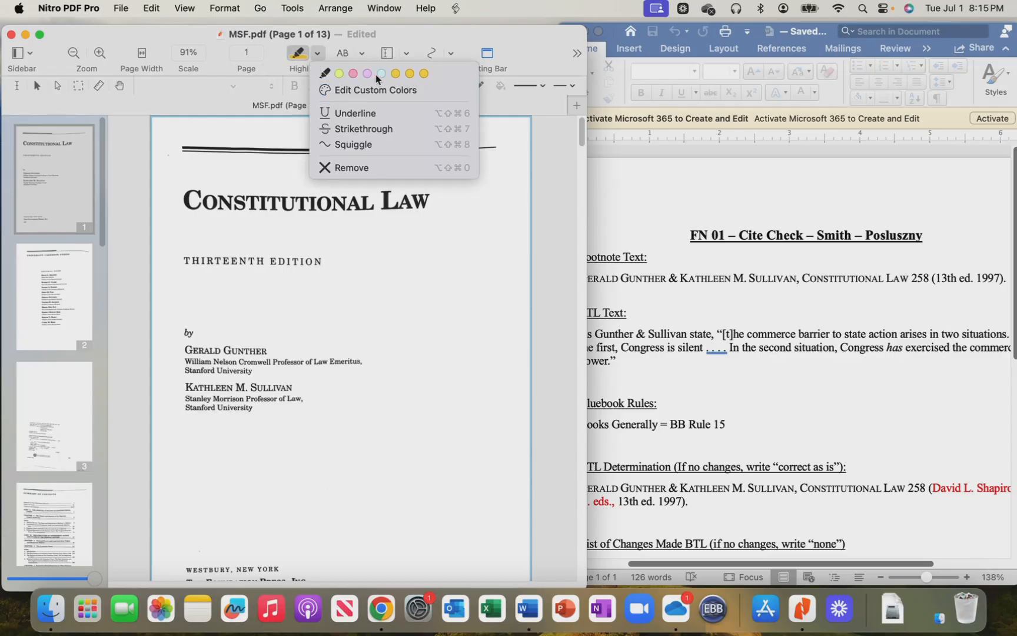
click(425, 74)
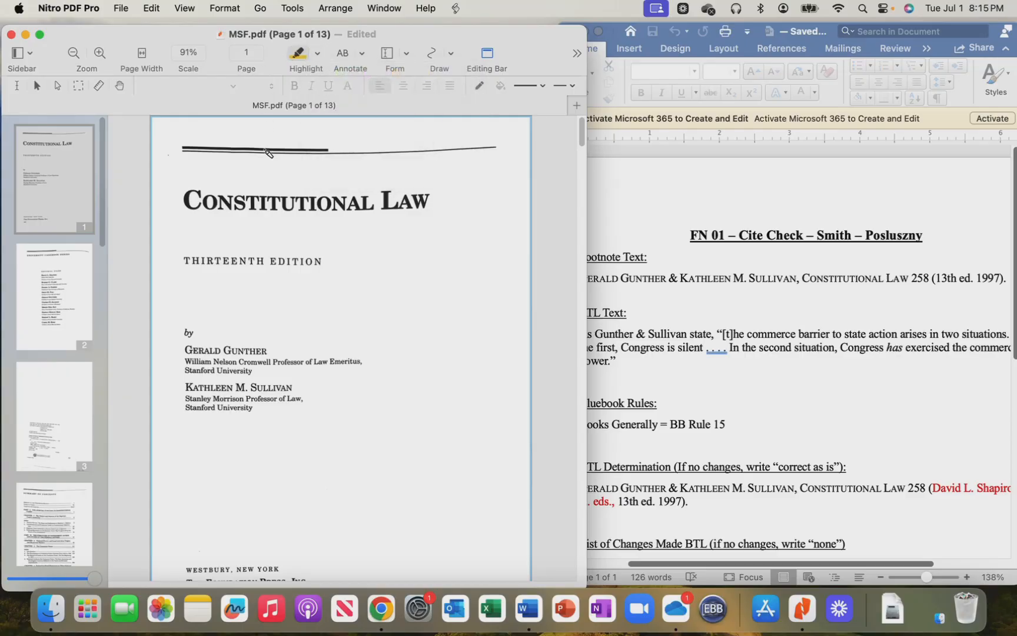
drag(180, 198, 466, 208)
drag(182, 263, 332, 254)
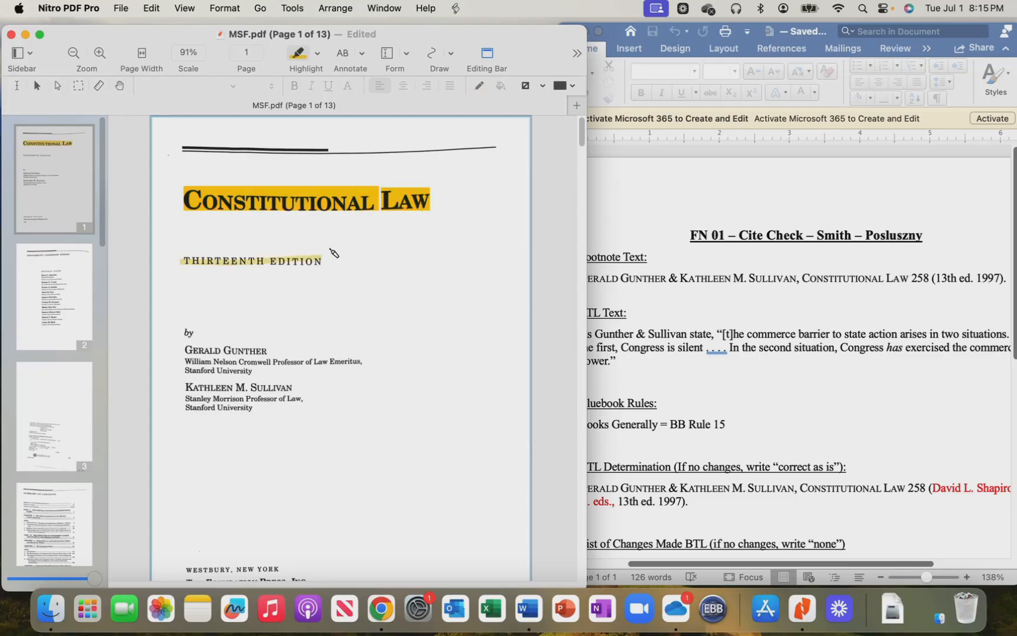
scroll(316, 261, down, 2)
drag(184, 319, 279, 319)
key(Escape)
click(200, 319)
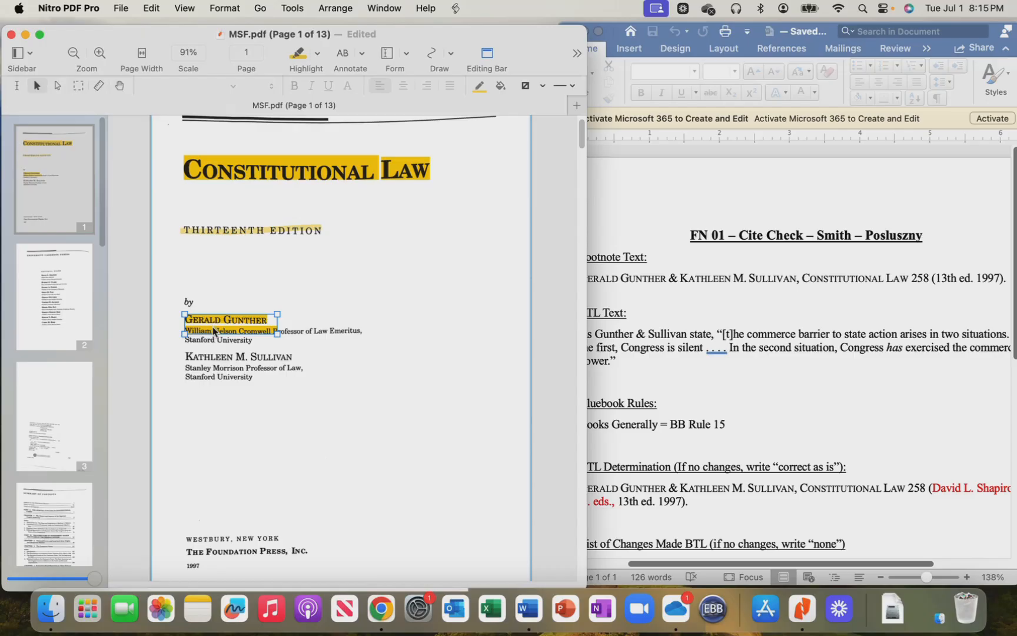
key(BackSpace)
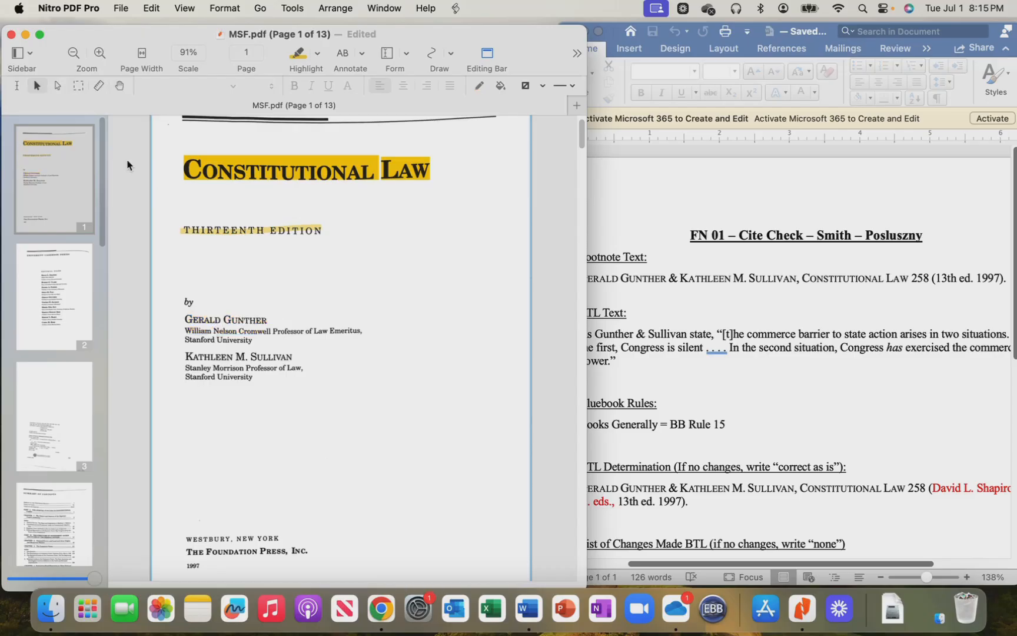
Highlight both authors' names and the publication year 1997 on the title page.
click(298, 58)
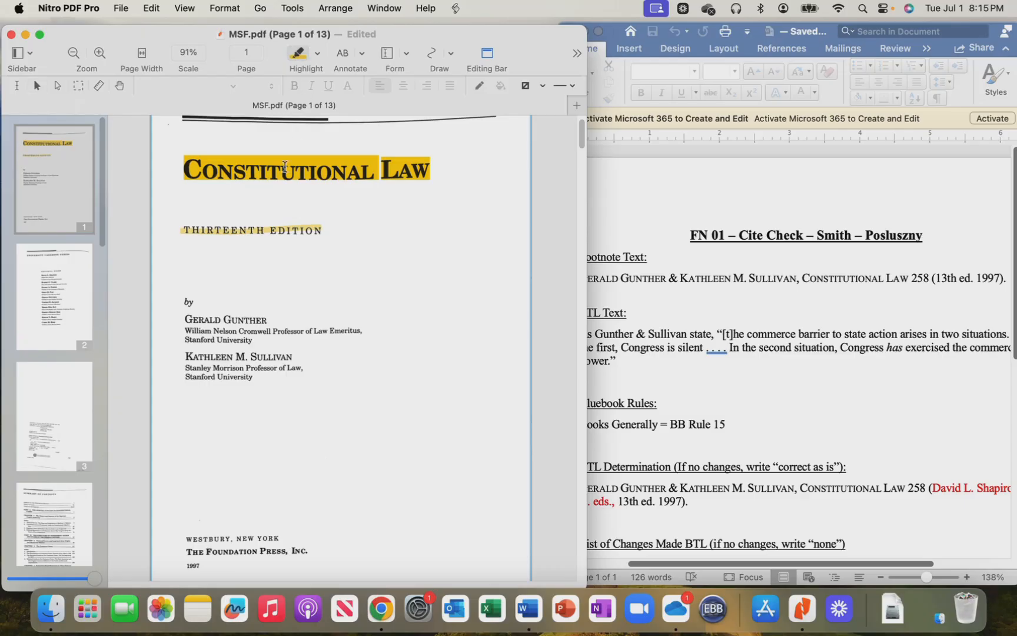
drag(187, 318, 263, 318)
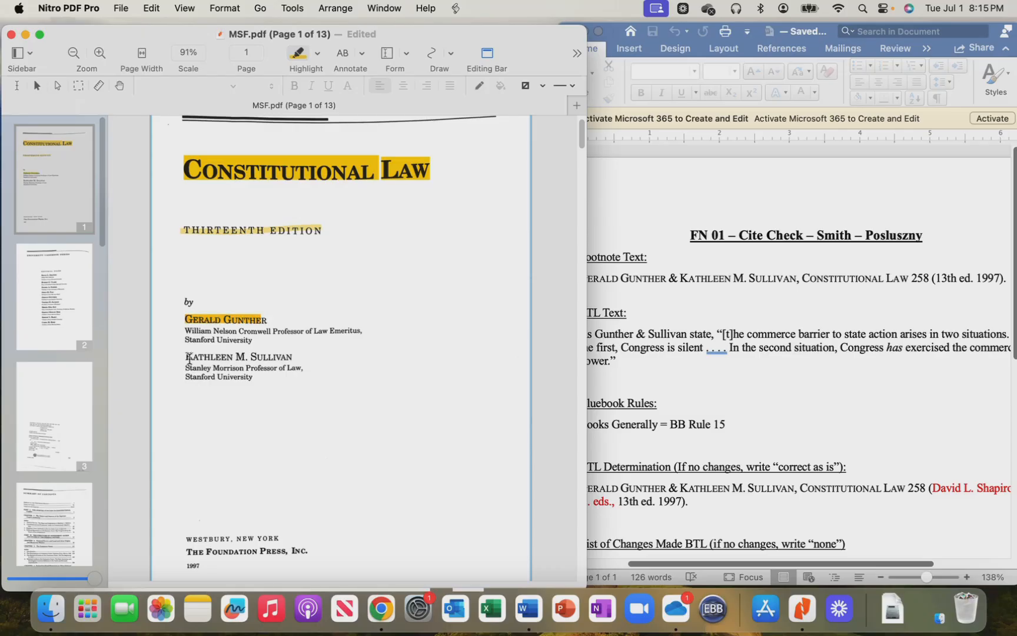
drag(189, 358, 293, 358)
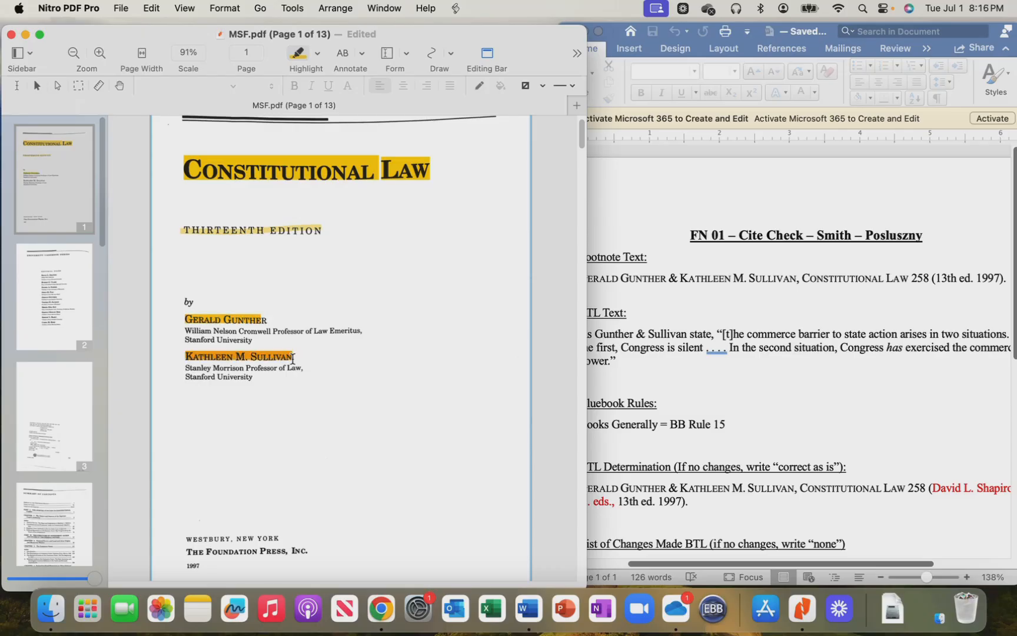
scroll(189, 362, down, 5)
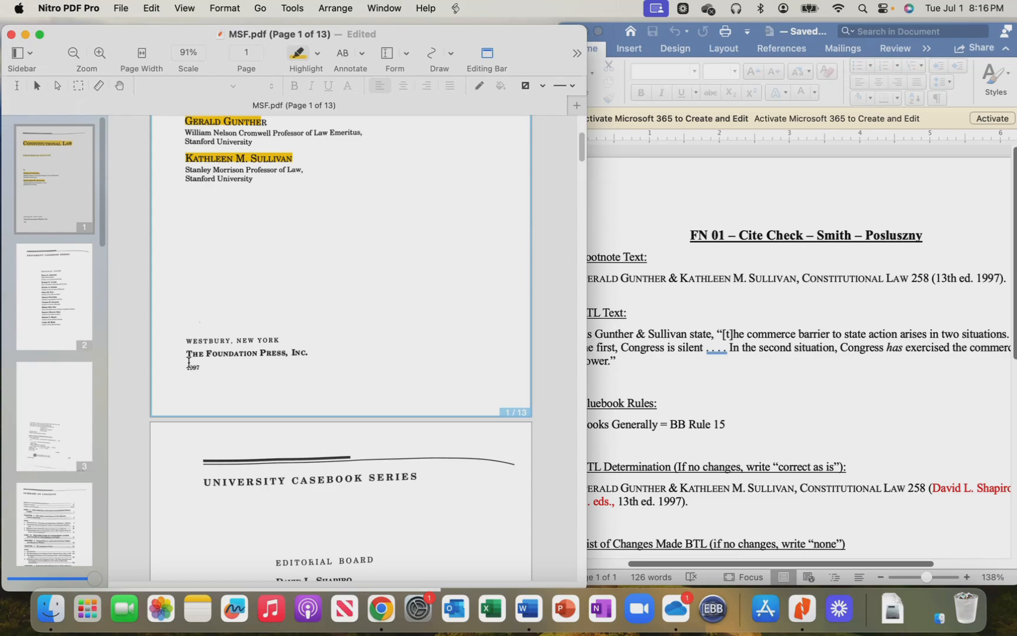
drag(188, 366, 201, 366)
Highlight the Editorial Board heading and the full list of editors below it on page 2.
scroll(282, 438, down, 4)
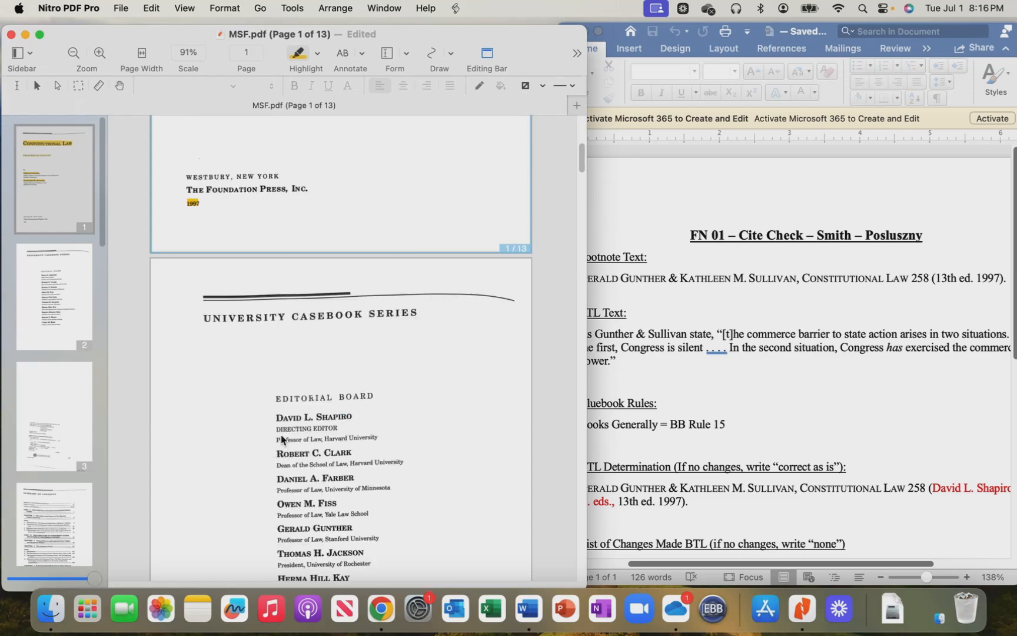
scroll(281, 439, down, 3)
drag(276, 282, 354, 567)
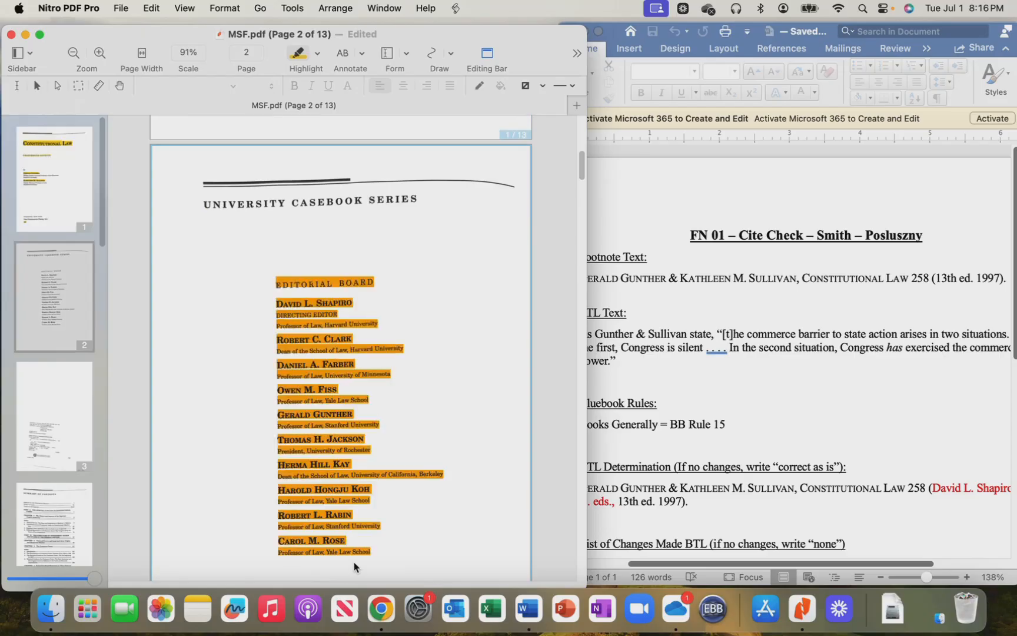
scroll(279, 314, down, 10)
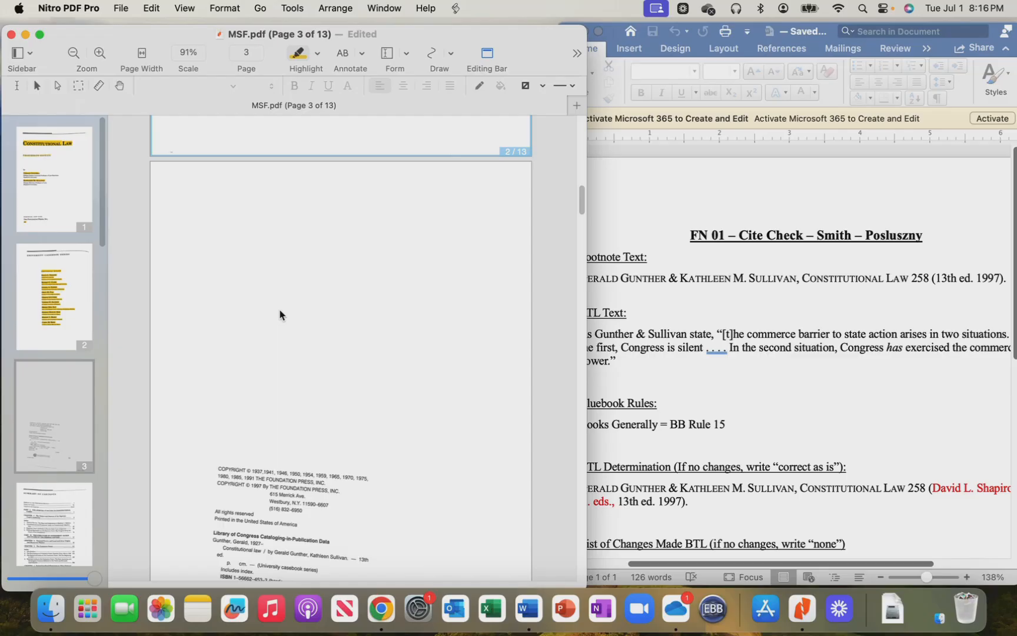
Check the page cited in the footnote in Word, find that page in MSF.pdf, and highlight its page number, 258.
scroll(280, 315, down, 10)
scroll(272, 297, down, 12)
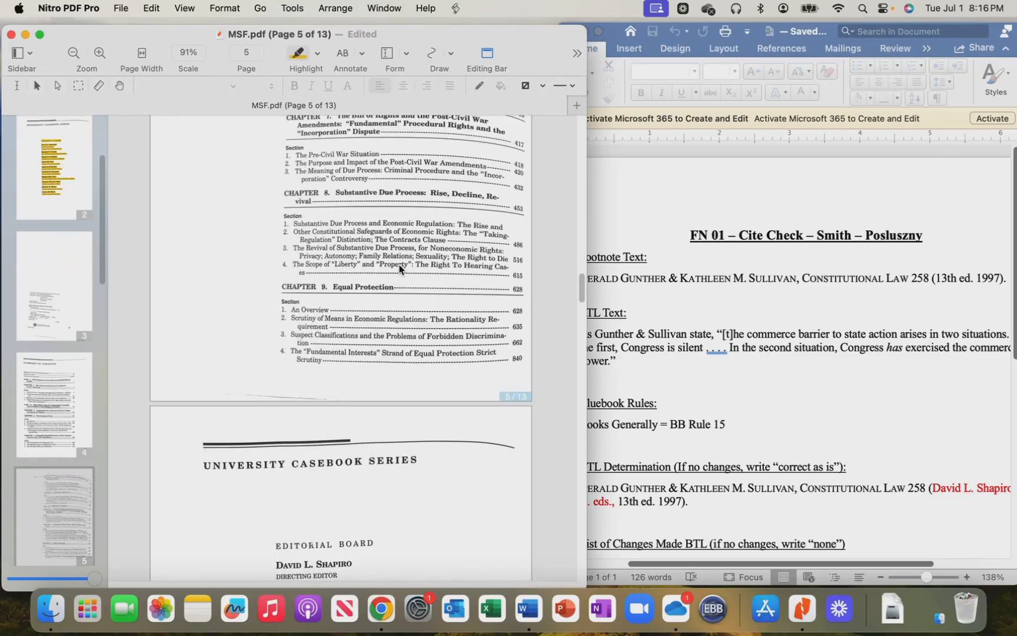
click(614, 290)
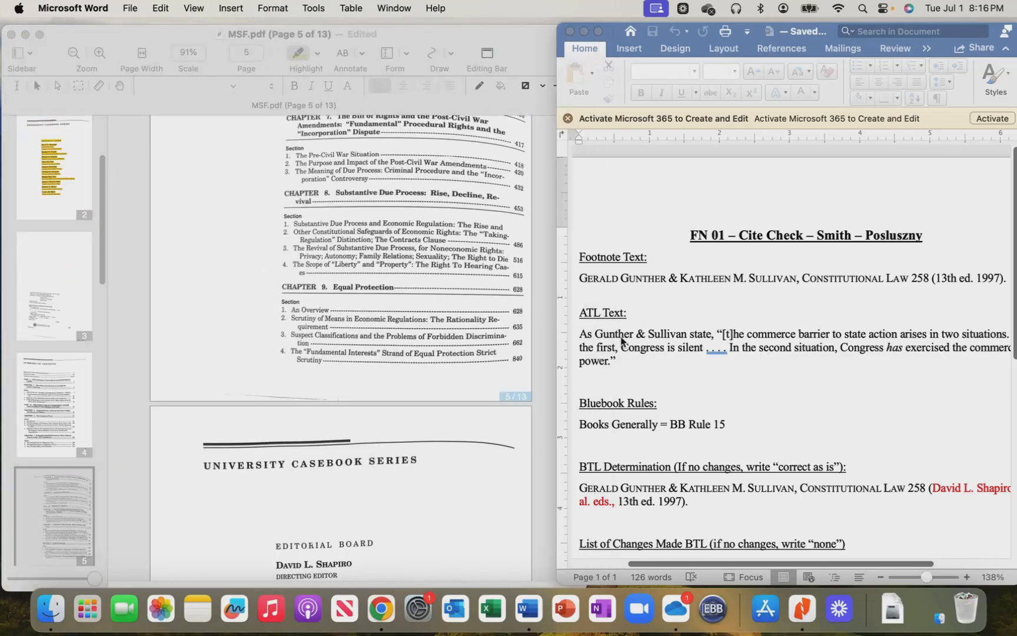
click(634, 348)
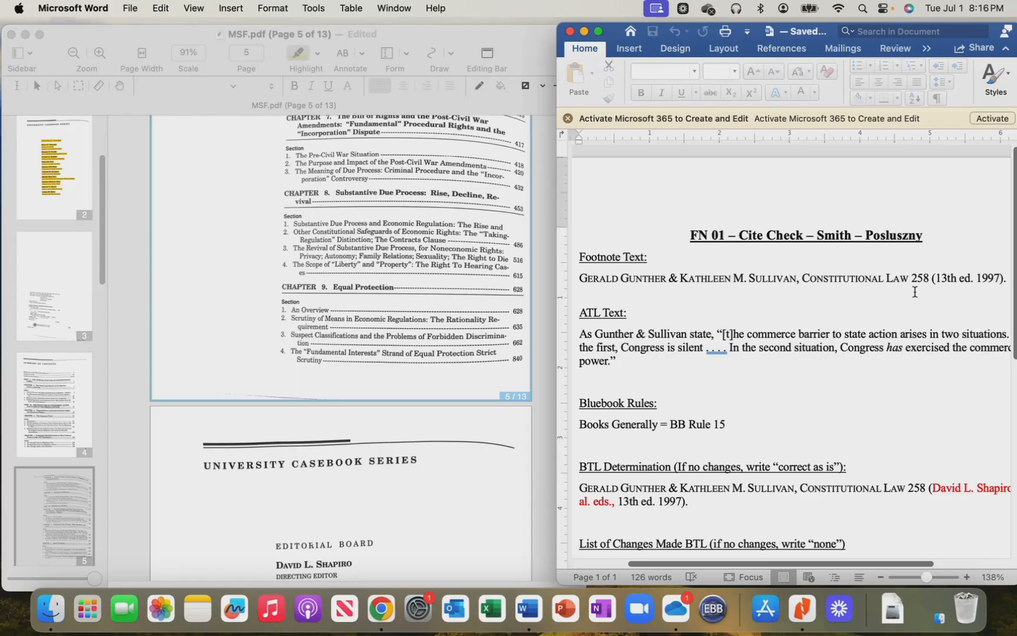
scroll(388, 354, down, 5)
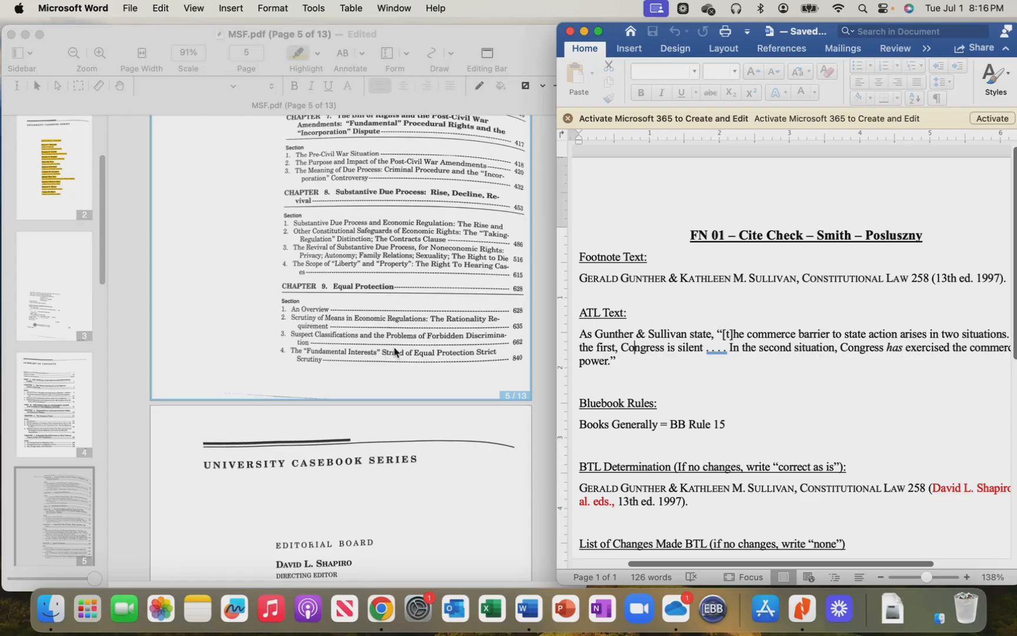
click(550, 378)
scroll(410, 394, down, 5)
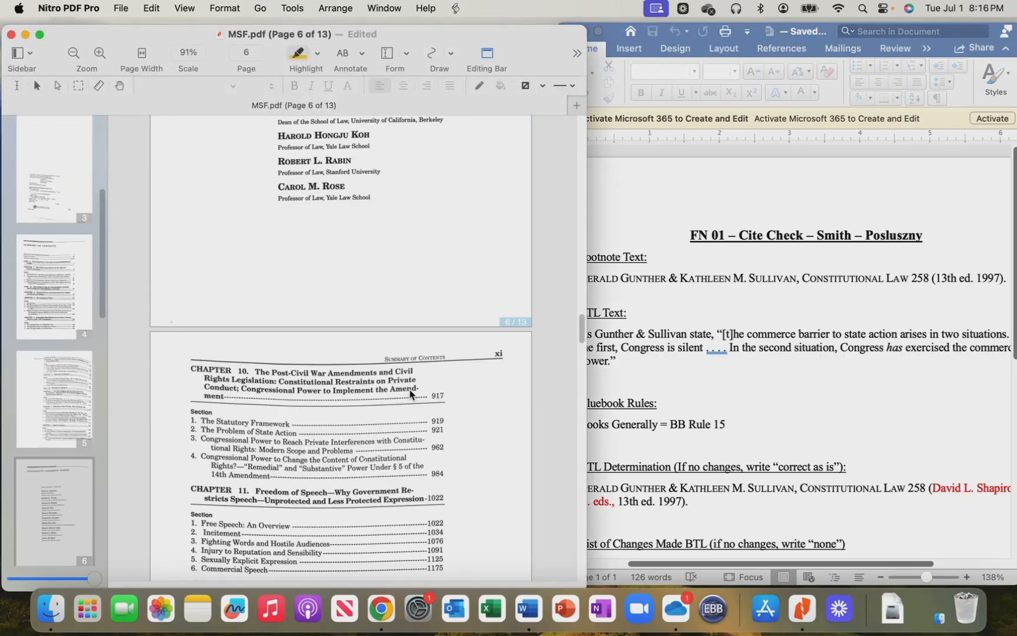
scroll(410, 393, down, 15)
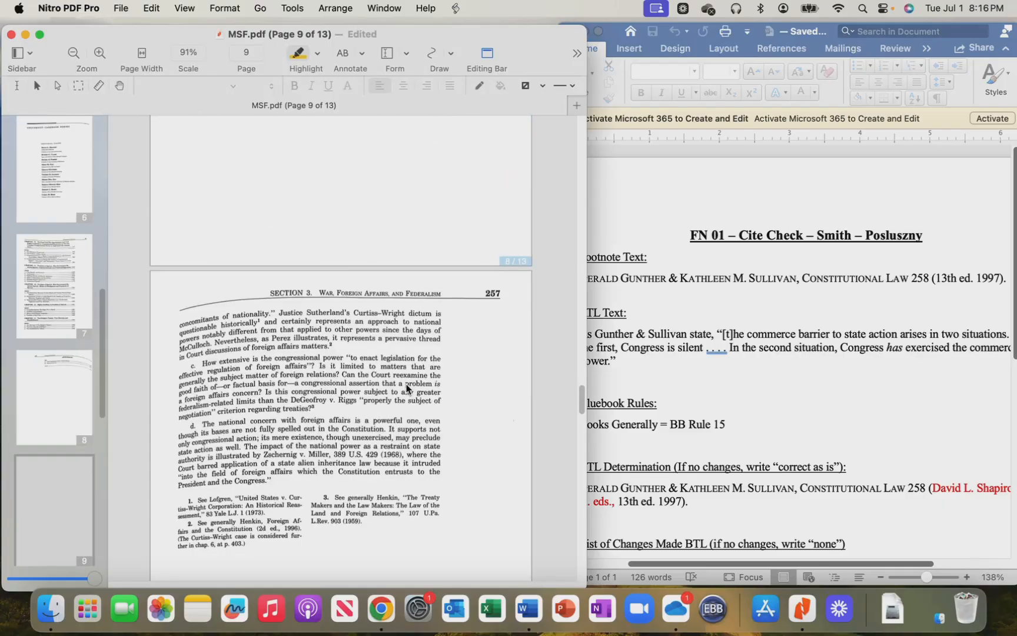
scroll(406, 387, down, 6)
scroll(405, 389, down, 6)
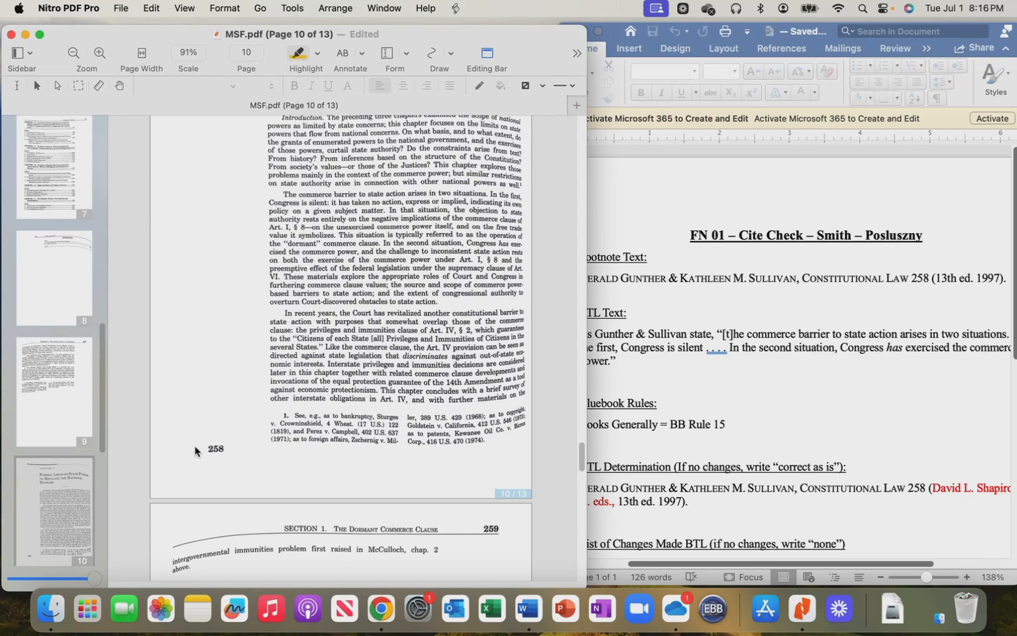
drag(195, 449, 224, 449)
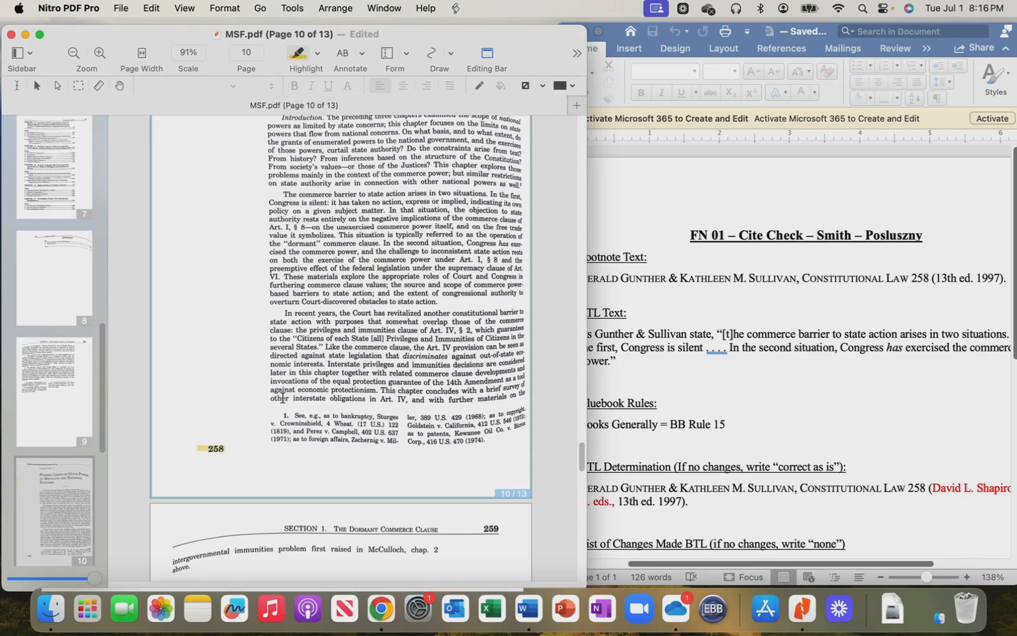
Underline the line "The commerce barrier to state action arises in two situations. In the first," with the PDF viewed at 110%.
scroll(420, 339, up, 3)
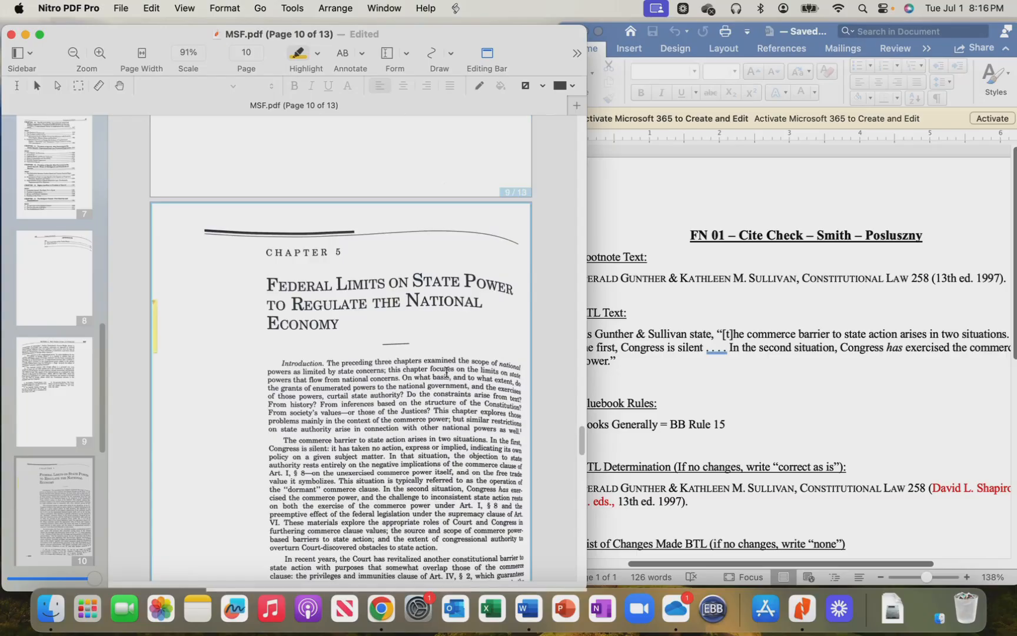
click(97, 51)
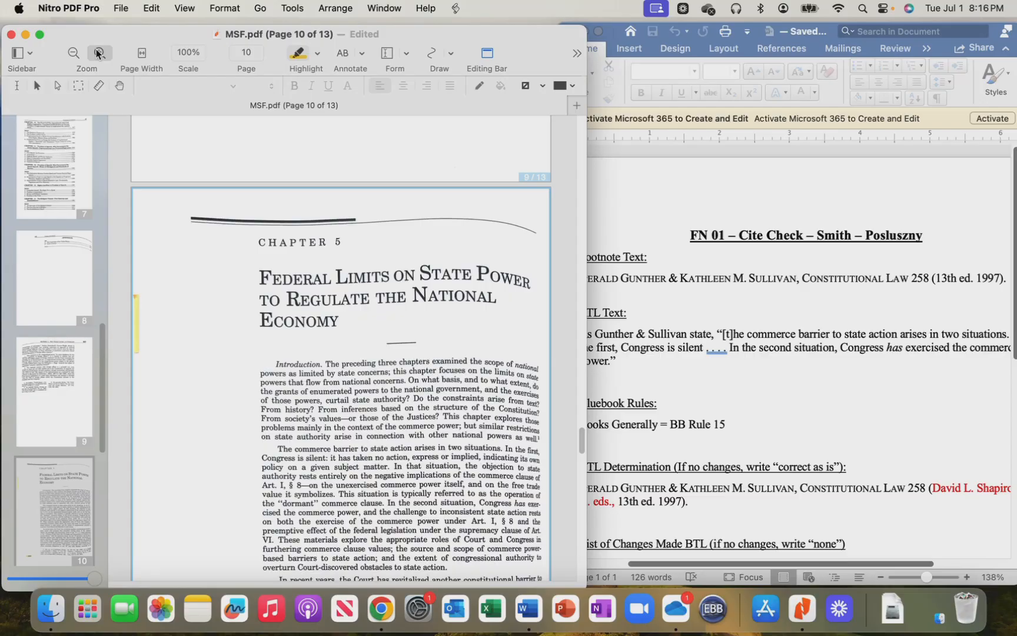
click(97, 51)
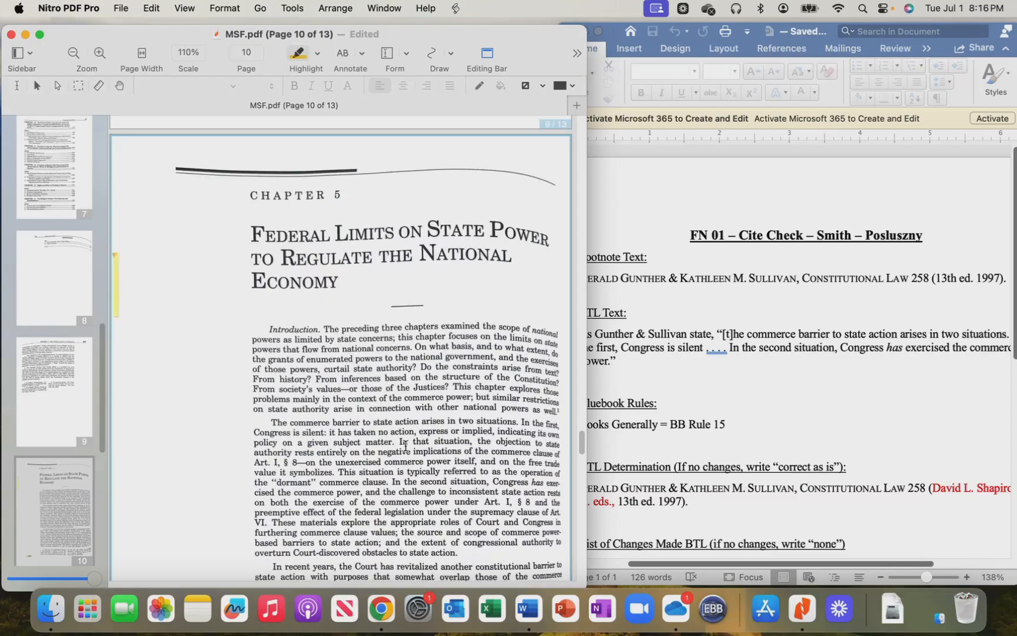
scroll(405, 447, down, 3)
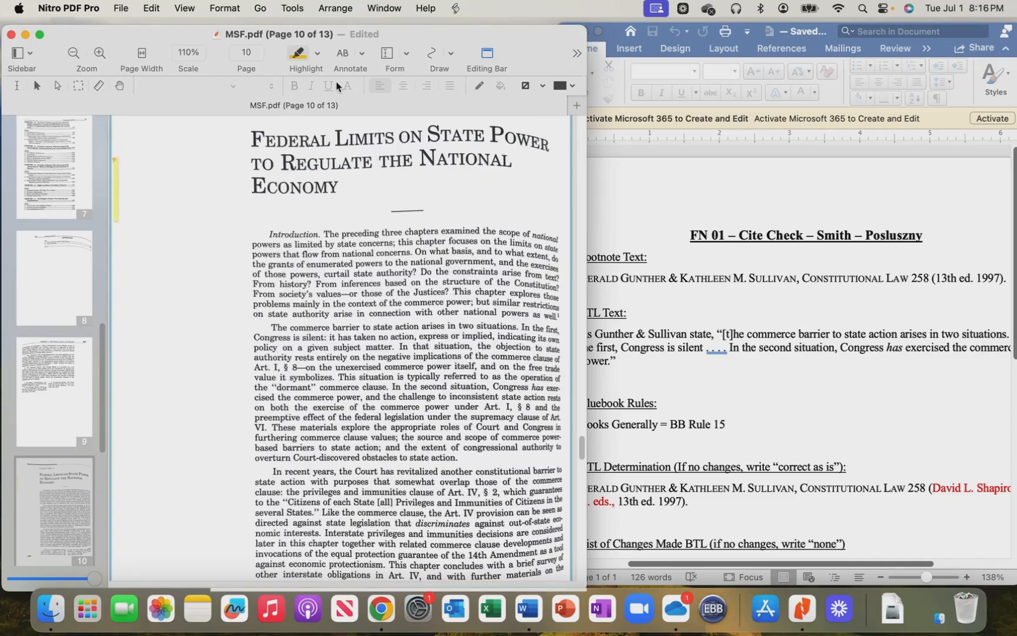
click(317, 54)
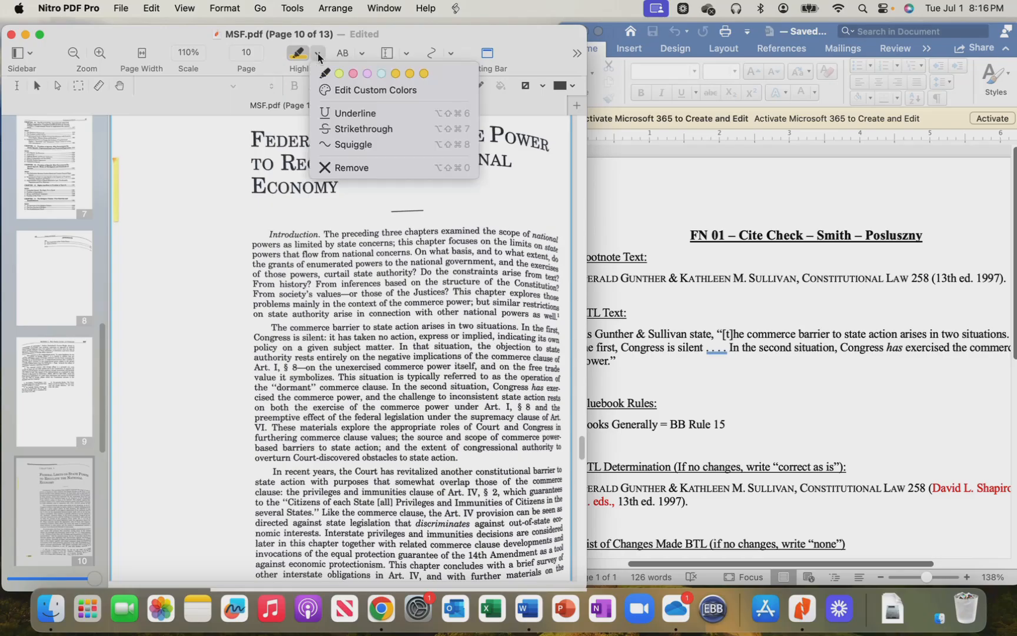
click(361, 113)
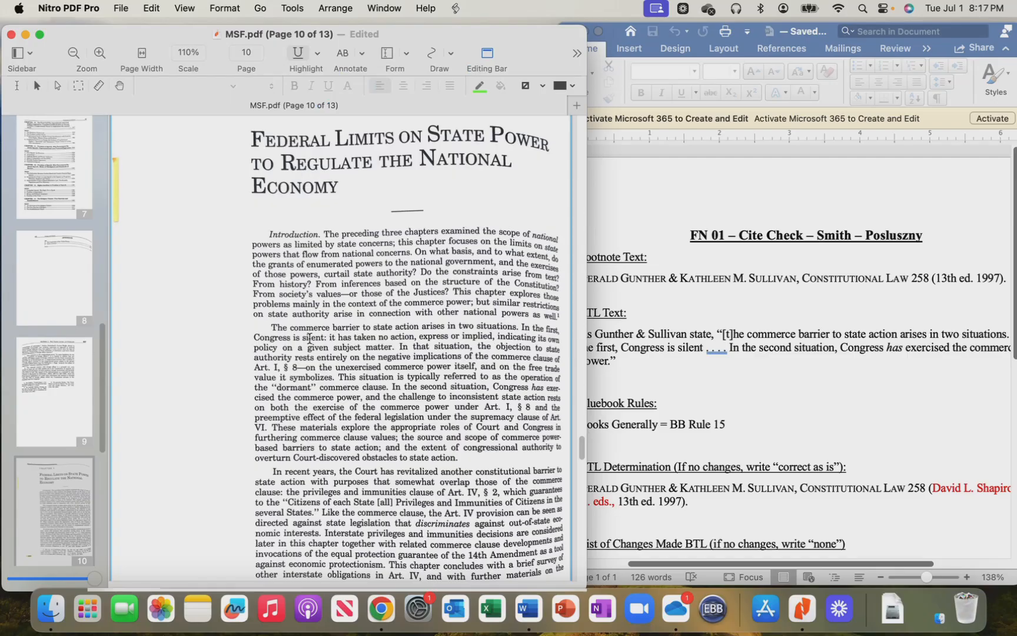
drag(272, 328, 553, 332)
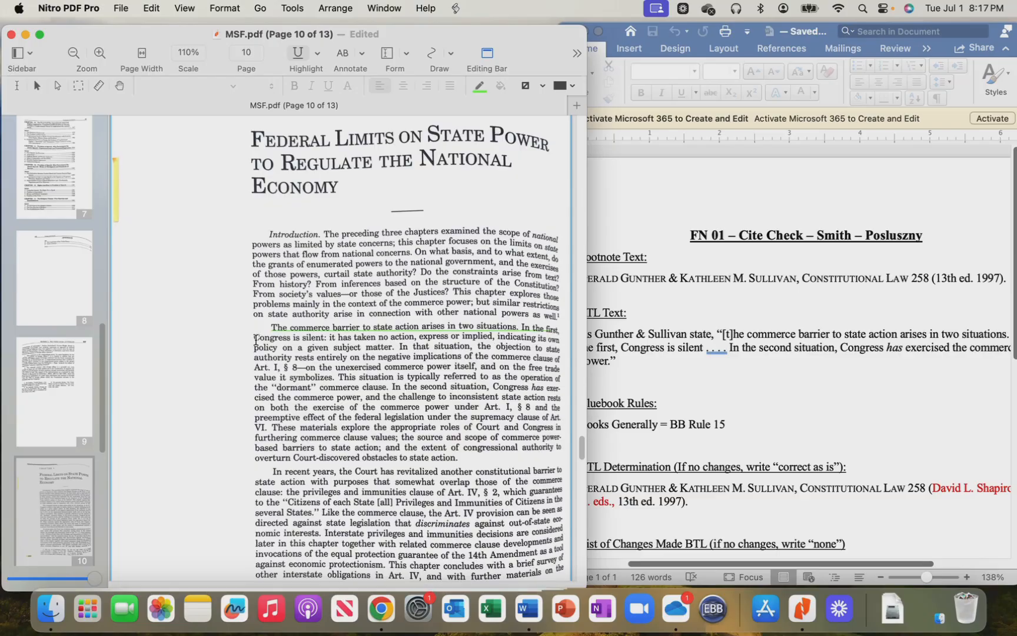
Underline "Congress is silent" and "In the second situation, Congress has exercised the commerce power" in the default green.
drag(255, 338, 323, 337)
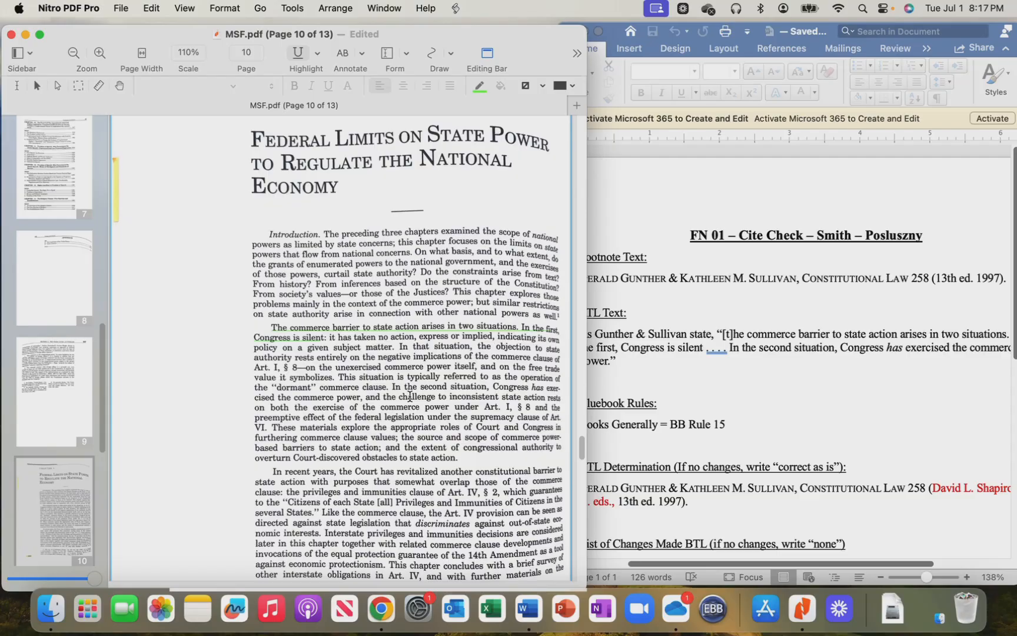
drag(392, 388, 529, 387)
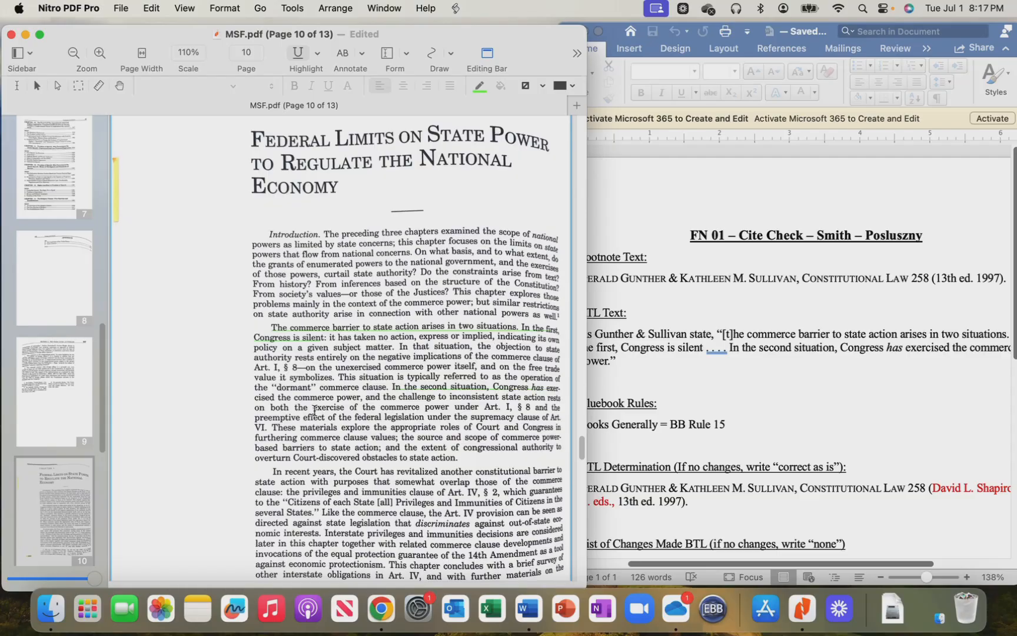
drag(254, 398, 355, 398)
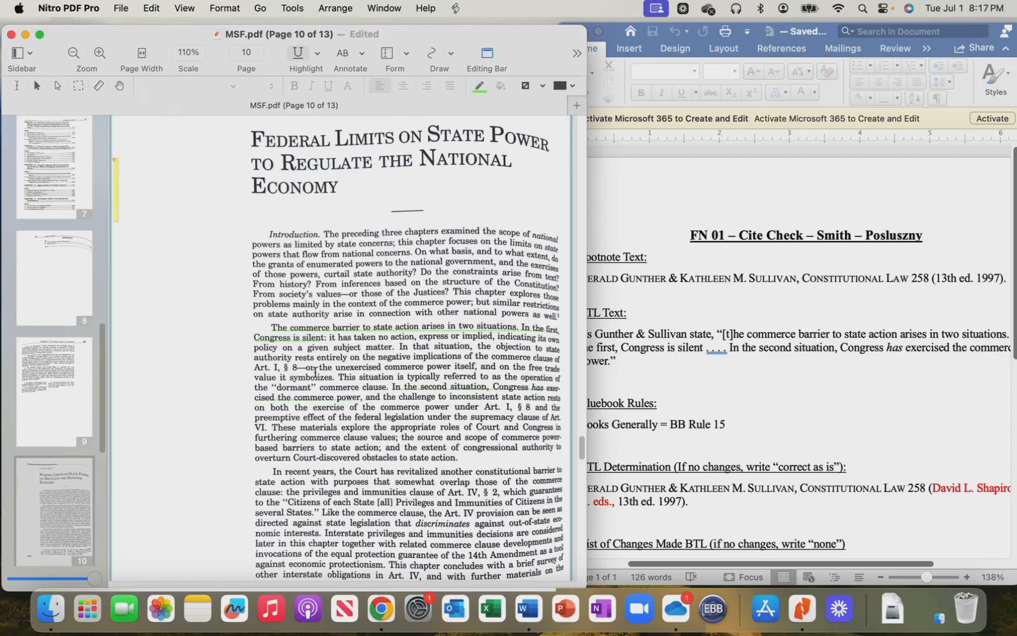
Recolour the underline beneath "The commerce barrier to state action" red and try to thicken it with the third stroke-width preset.
click(38, 87)
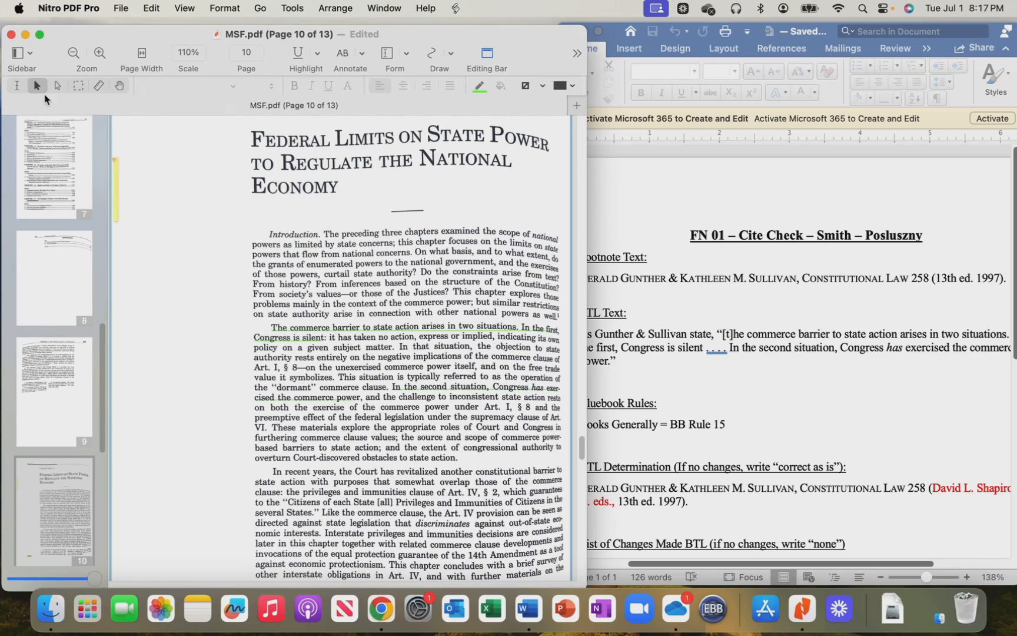
click(363, 328)
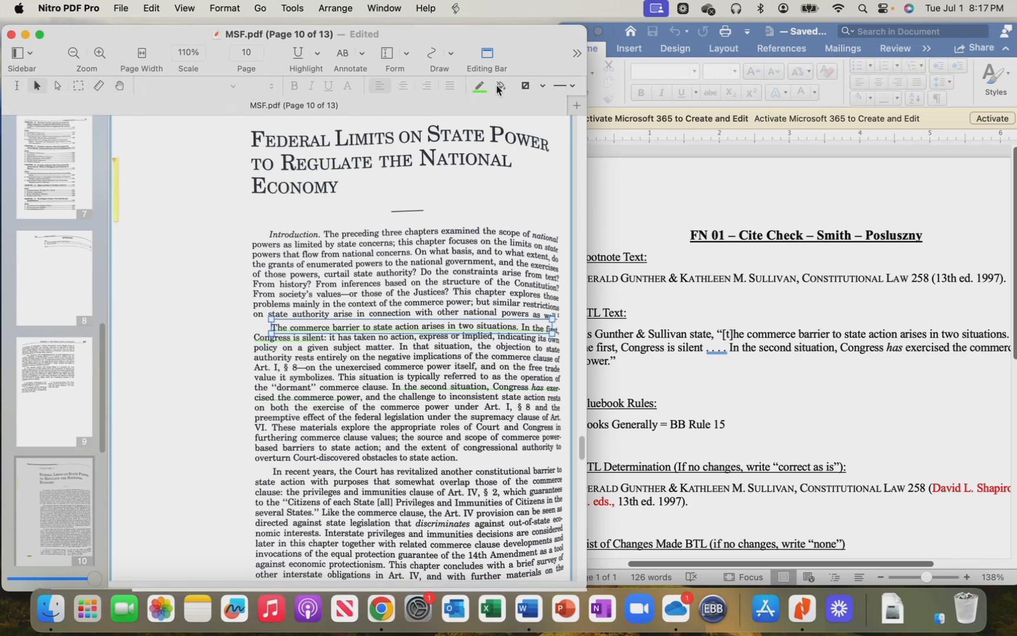
click(479, 88)
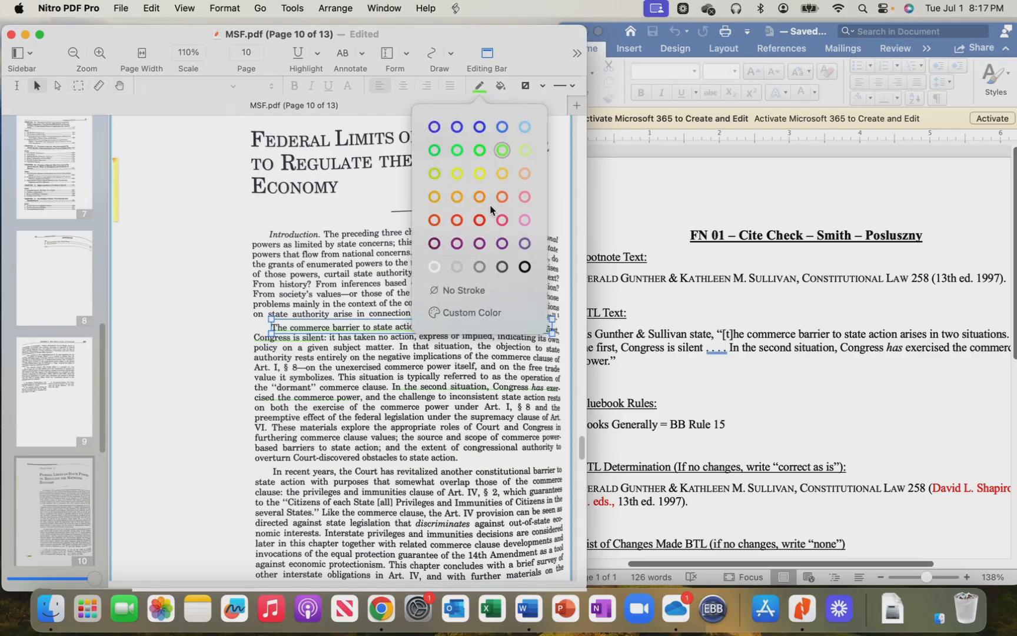
click(480, 220)
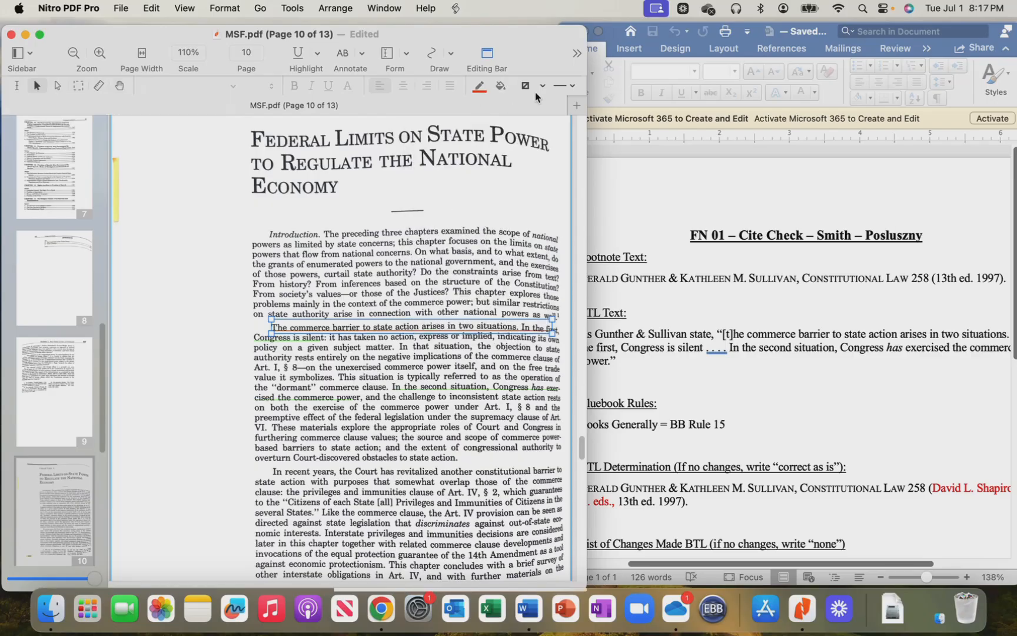
click(556, 88)
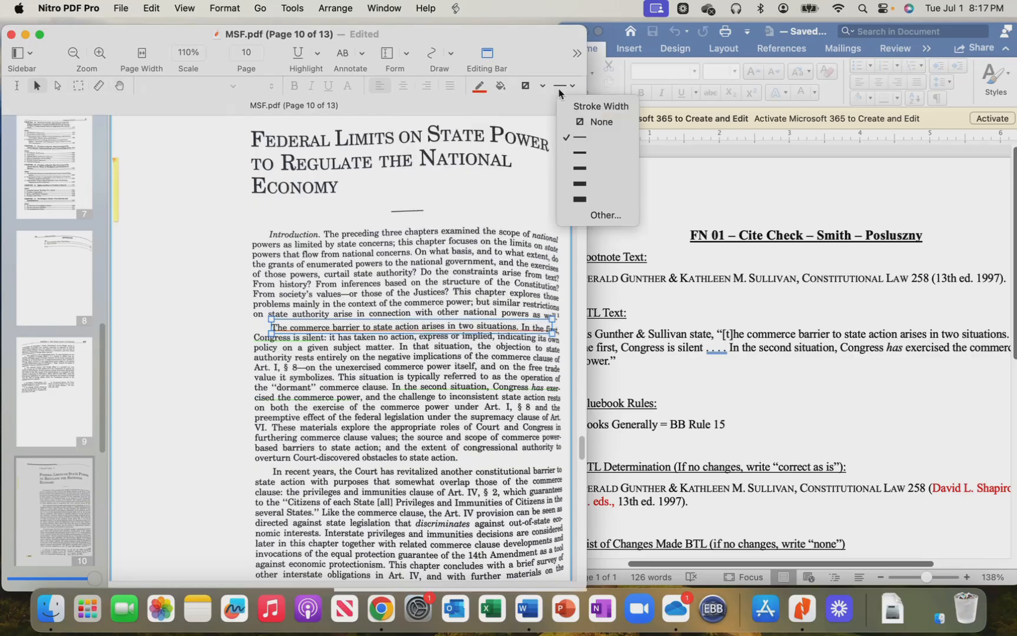
click(584, 165)
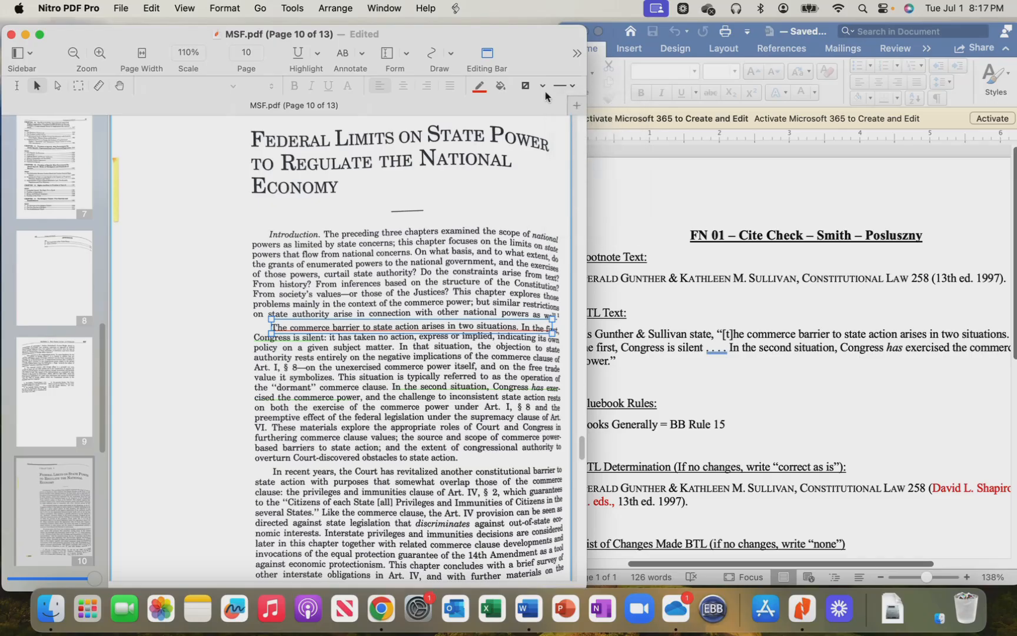
click(568, 85)
click(583, 170)
Delete the green underlines beneath "Congress is silent" and the "In the second situation" passage.
click(307, 345)
key(BackSpace)
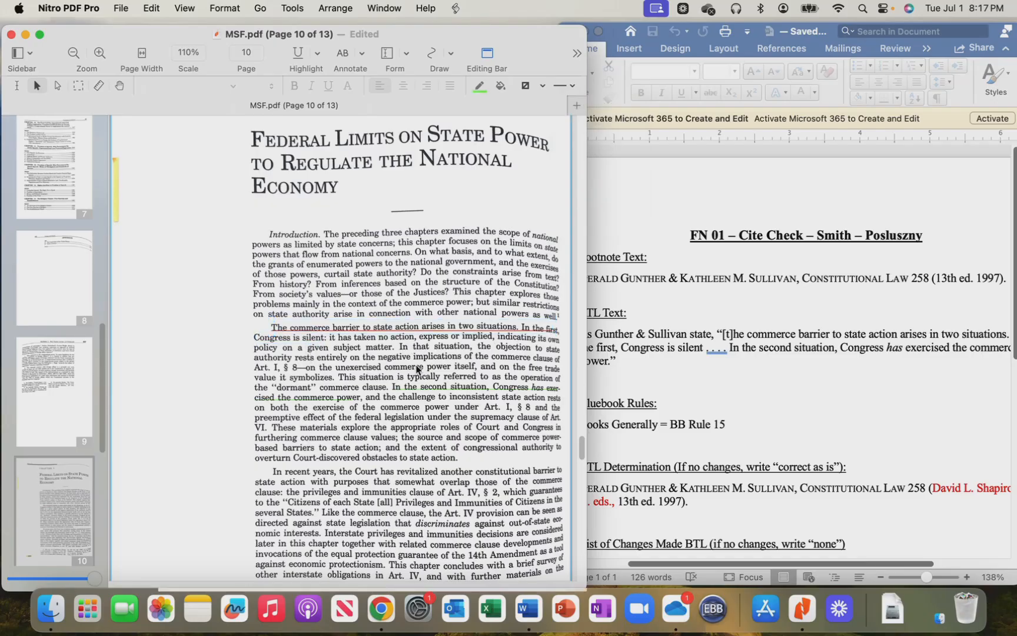
click(423, 388)
key(Delete)
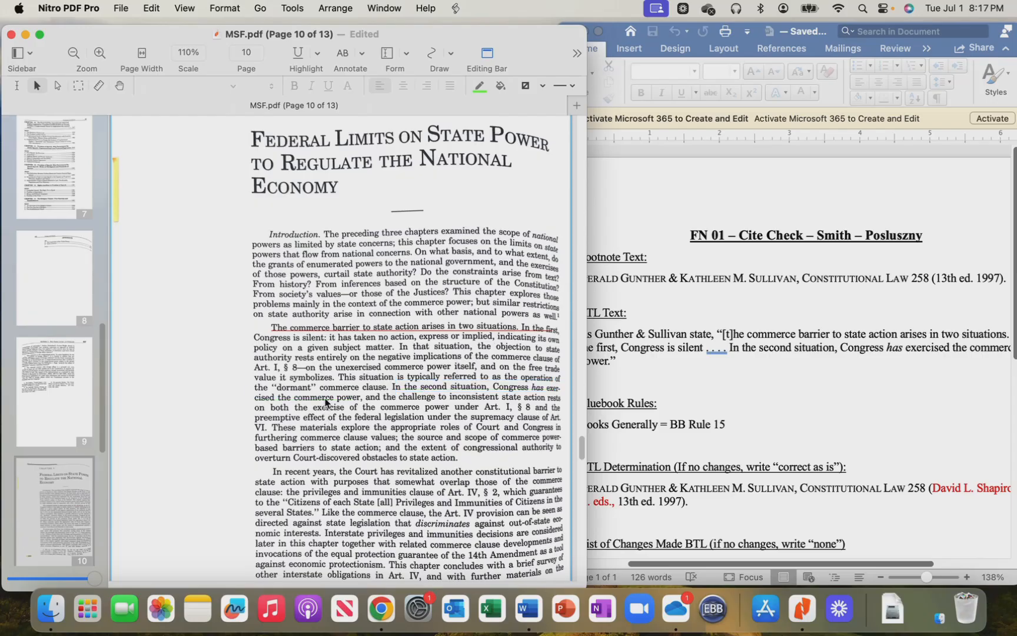
Set the underline colour to red and underline "Congress is silent" and "In the second situation, Congress has exercised the commerce power".
click(371, 331)
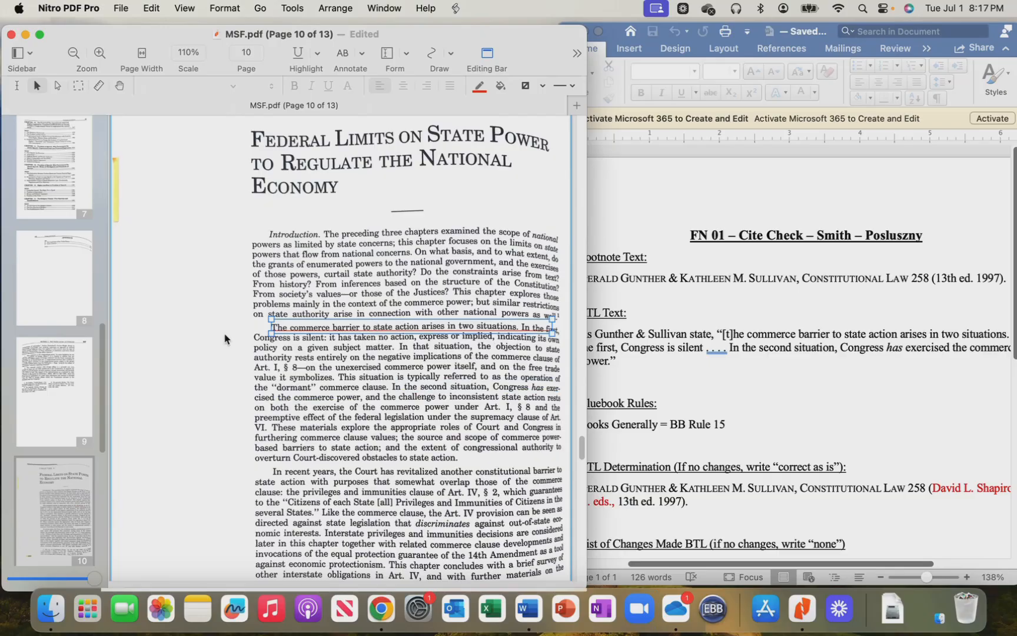
click(206, 345)
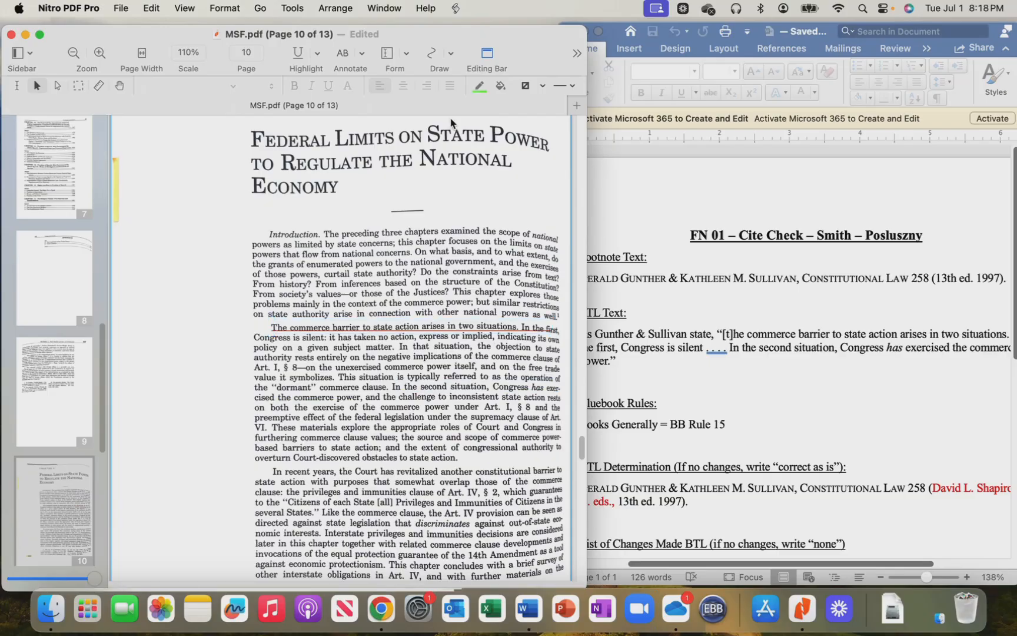
click(479, 86)
click(480, 220)
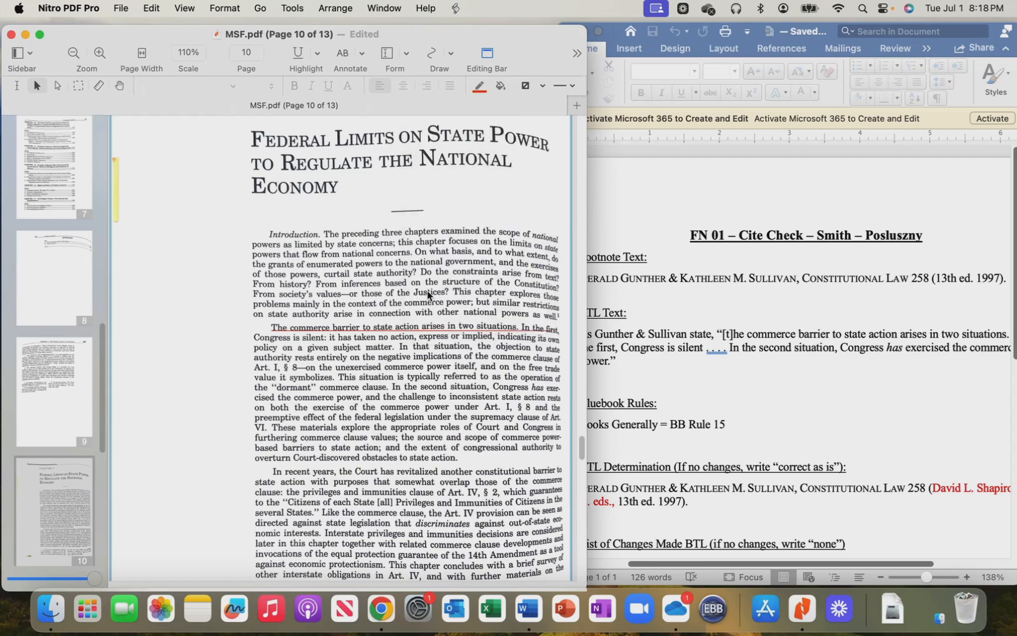
click(298, 54)
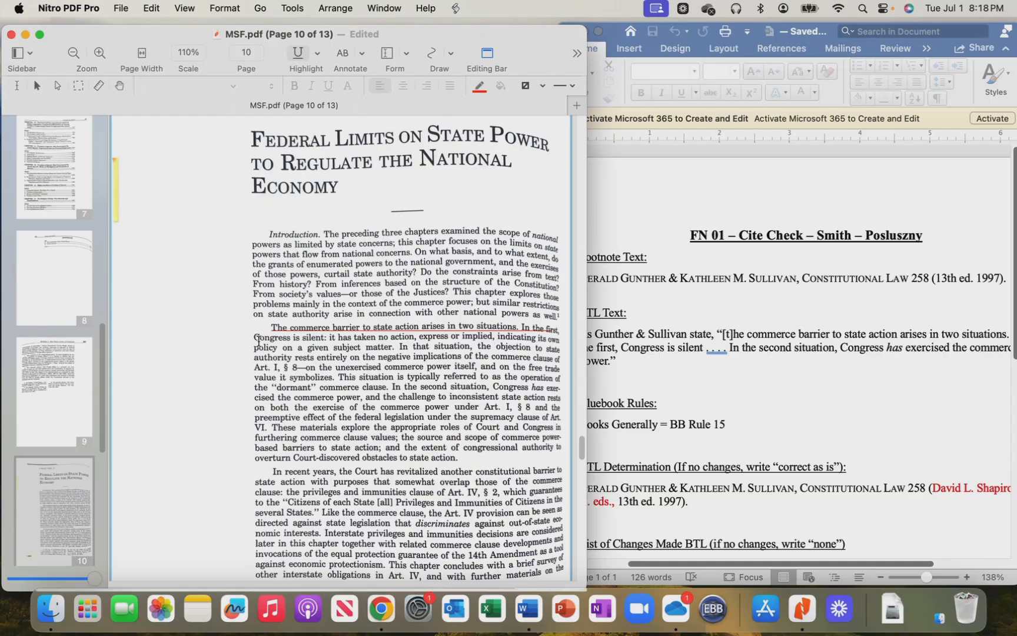
drag(271, 338, 326, 338)
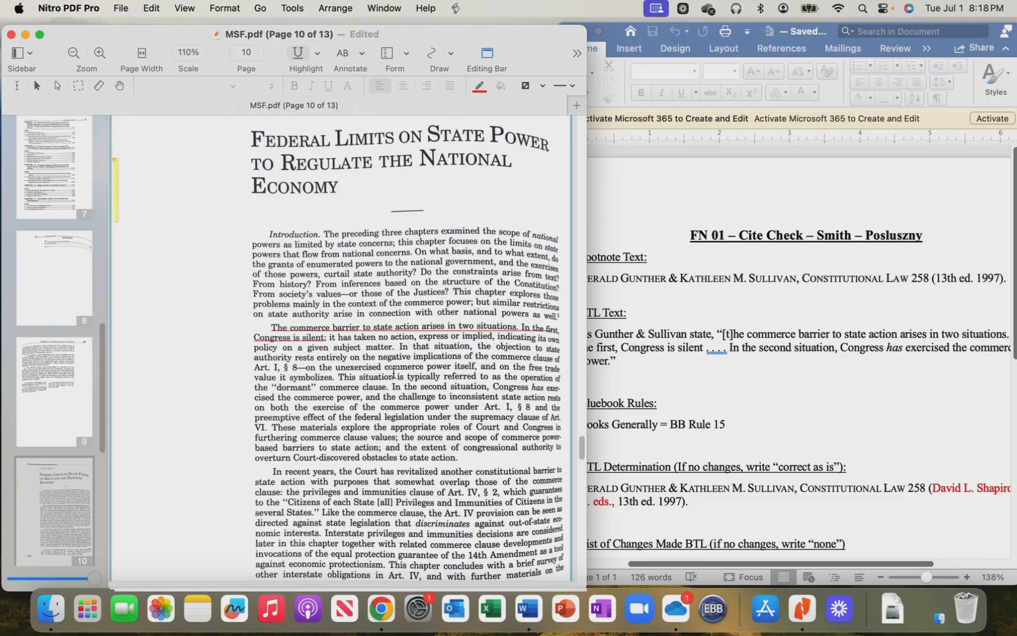
drag(393, 387, 556, 388)
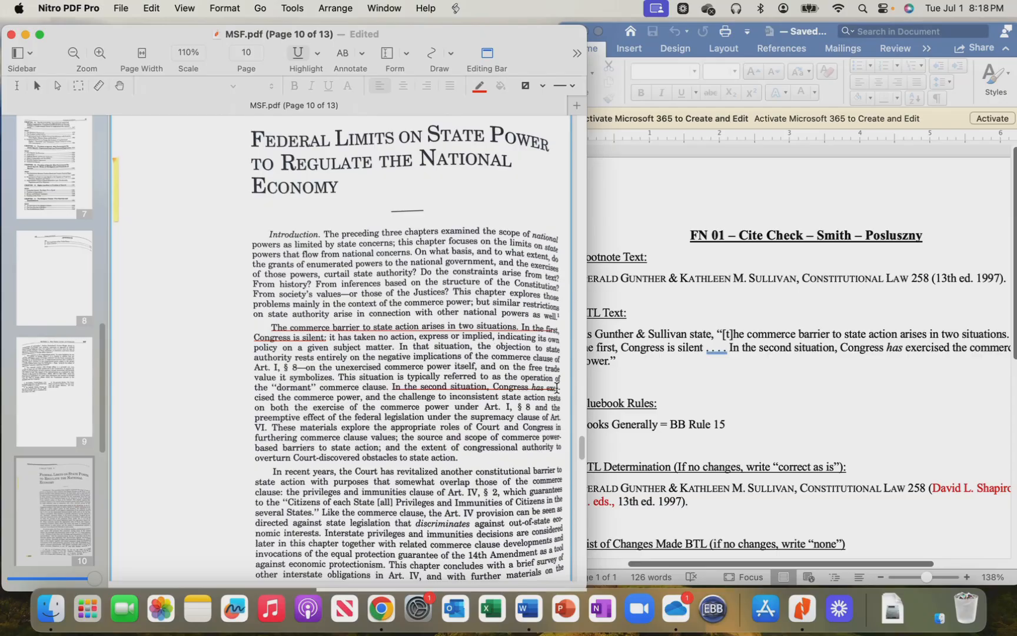
drag(255, 398, 359, 398)
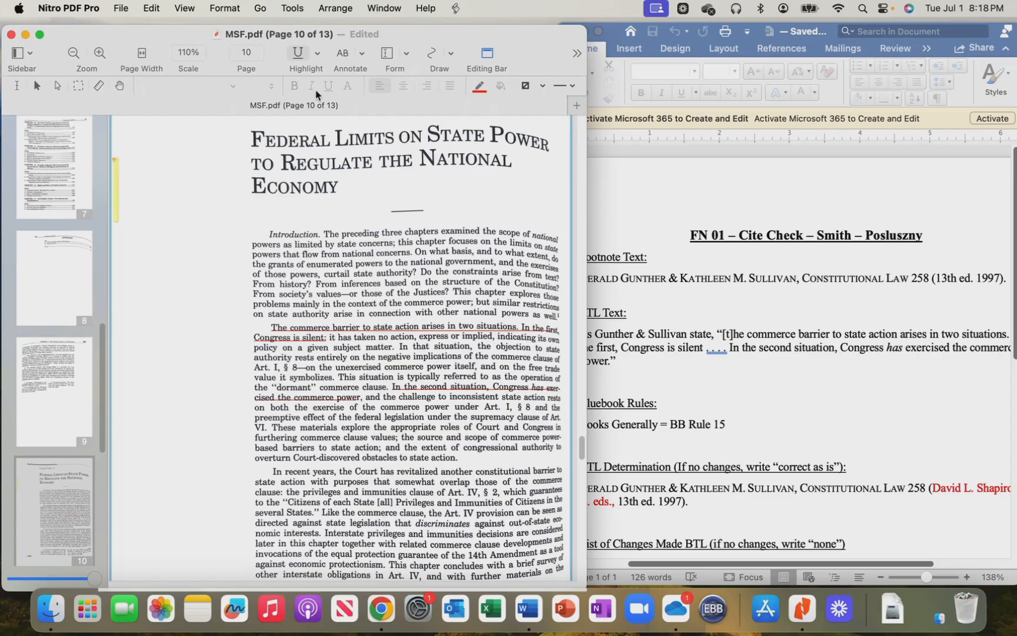
Highlight the entire paragraph beginning "The commerce barrier to state action" on page 10 in the last orange preset colour.
click(318, 54)
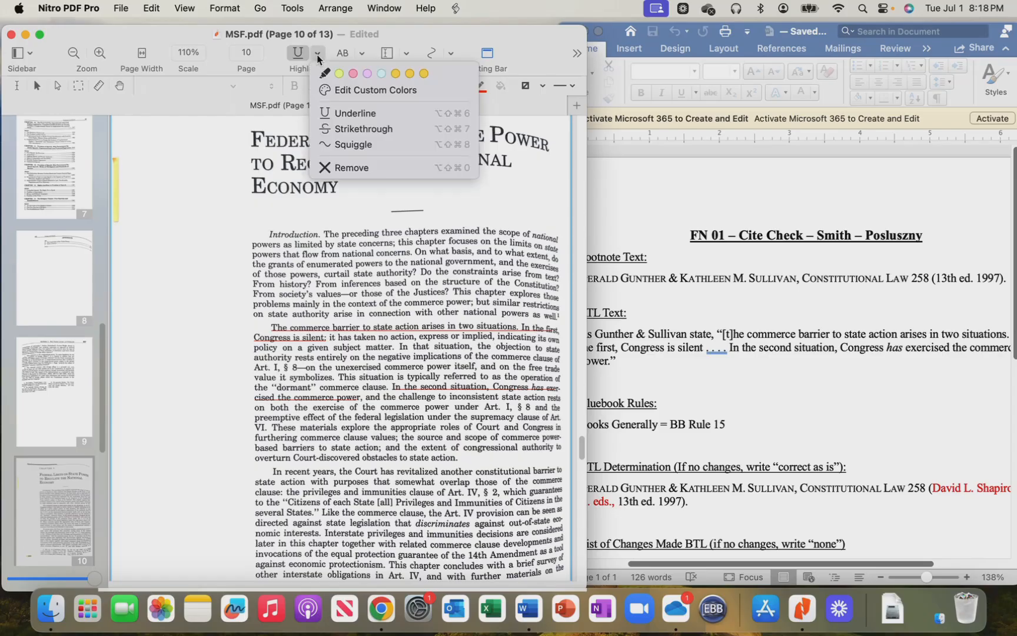
click(424, 73)
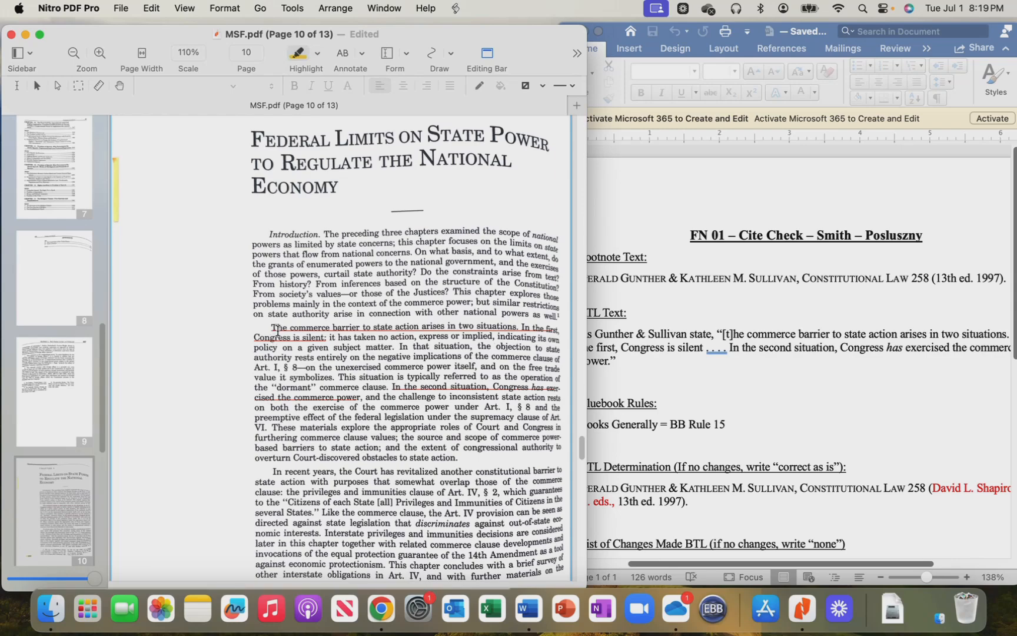
drag(277, 330, 453, 455)
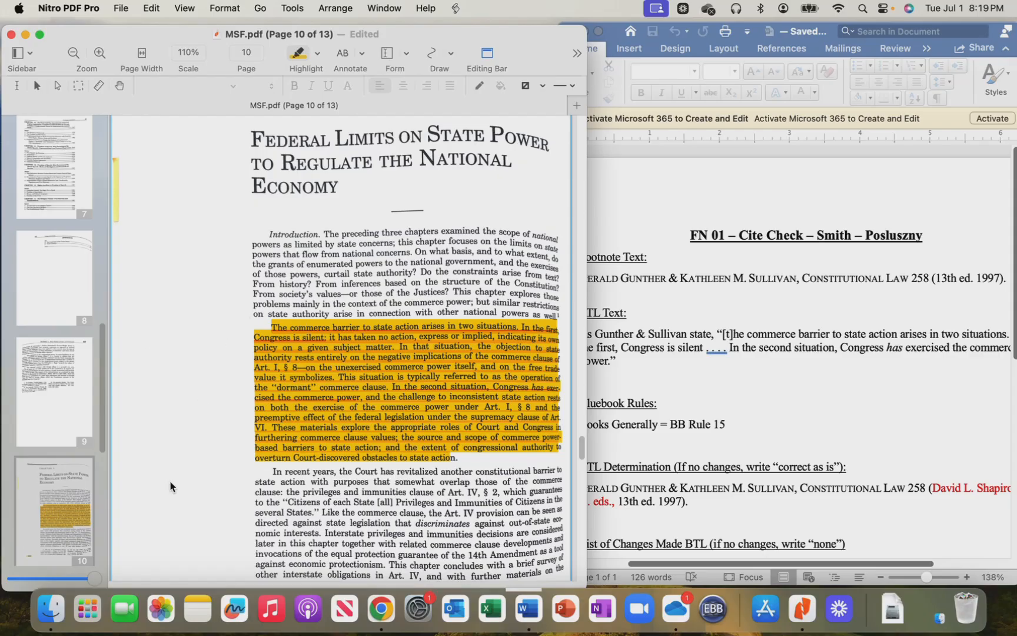
Add a comment box in the left page margin beside the highlighted commerce barrier paragraph.
click(405, 54)
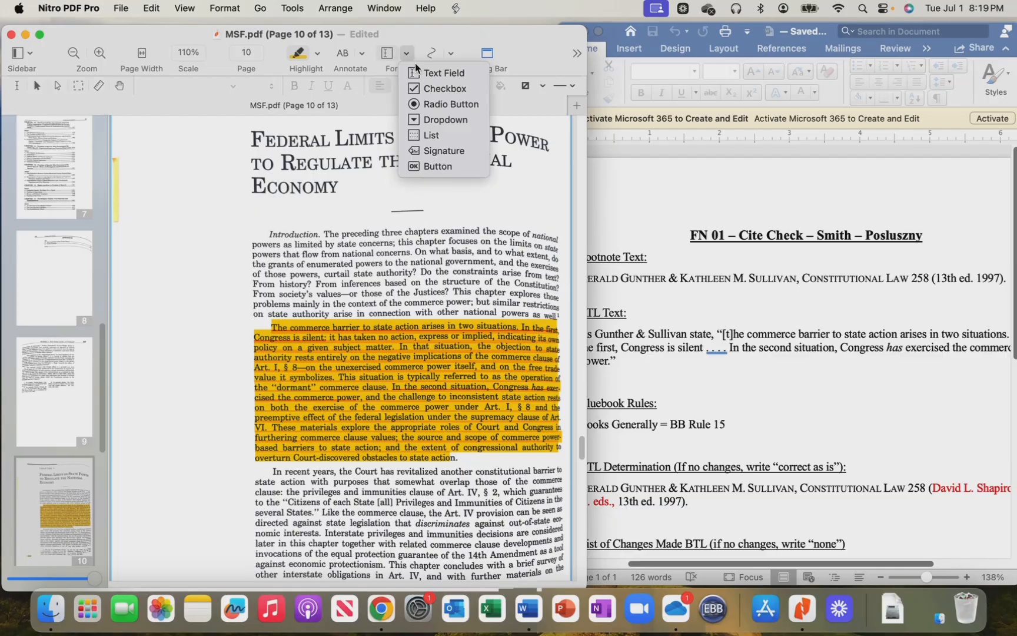
click(362, 57)
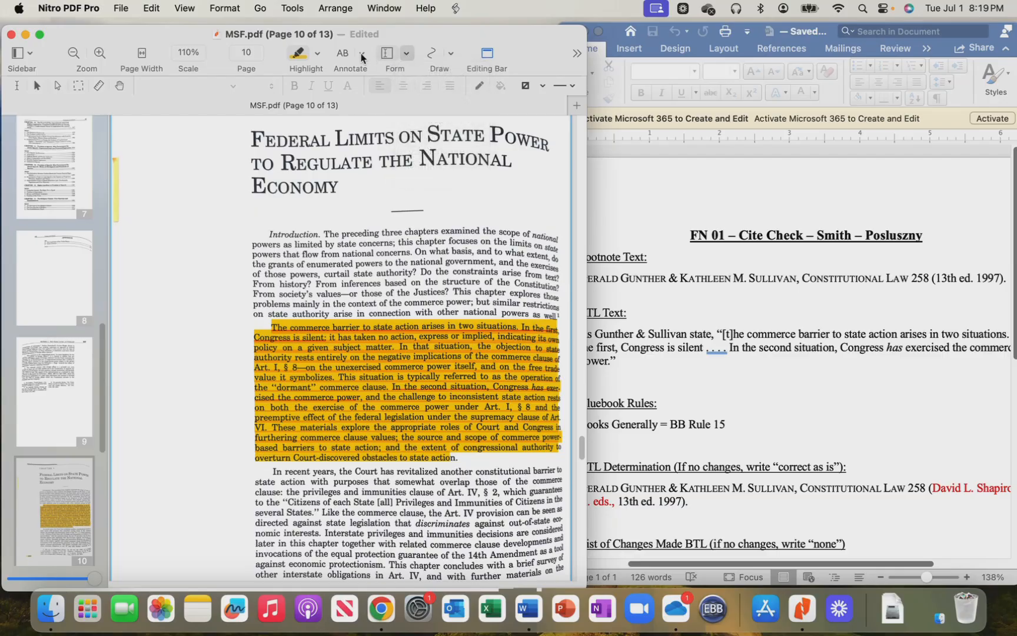
click(362, 56)
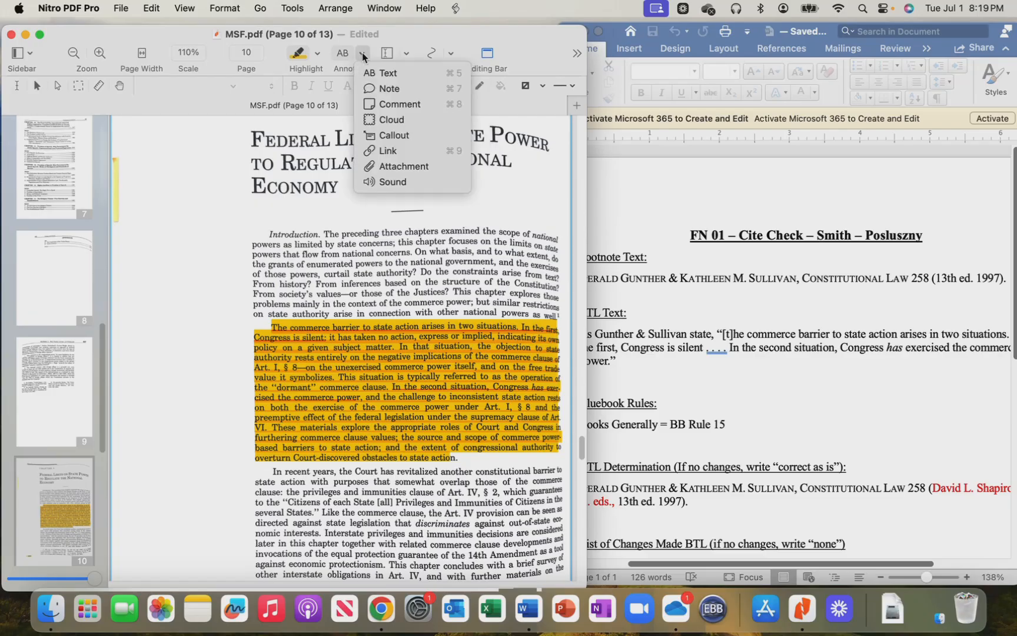
click(396, 105)
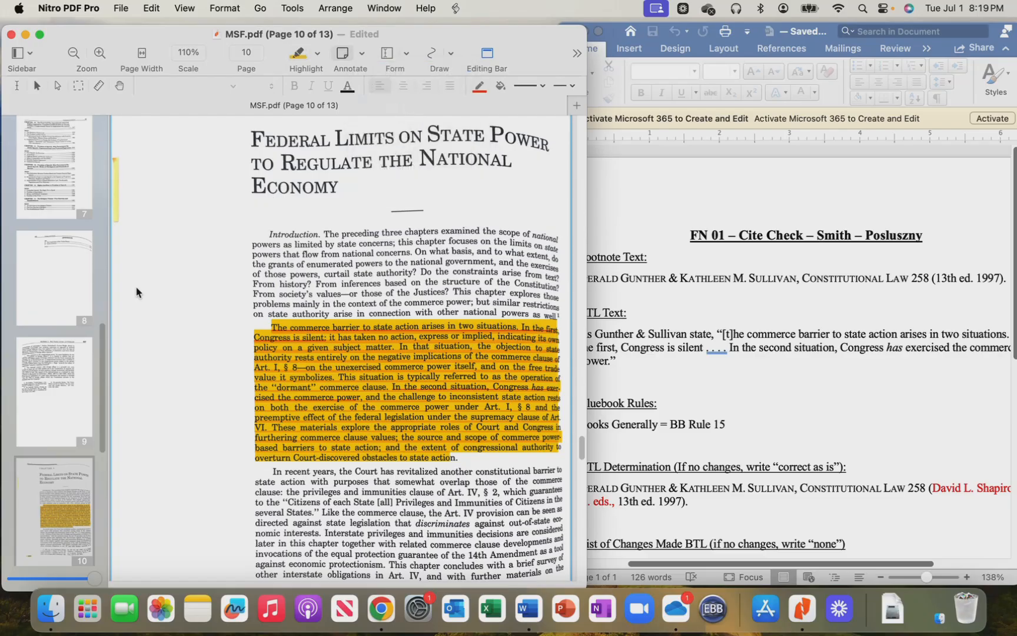
drag(136, 279, 234, 445)
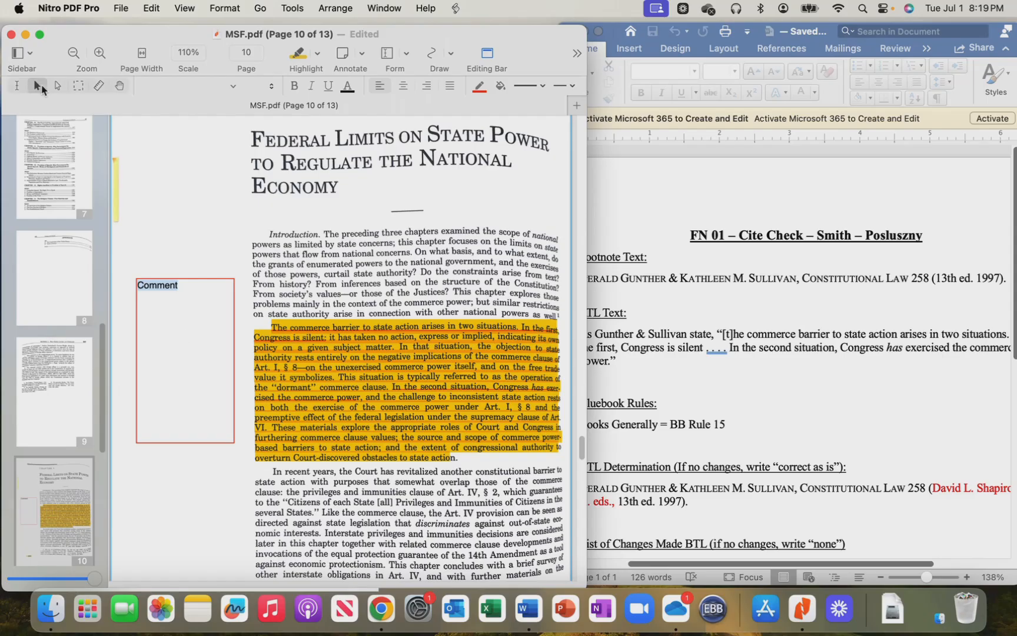
Try a blue border on the margin comment box and set it back to red.
click(193, 285)
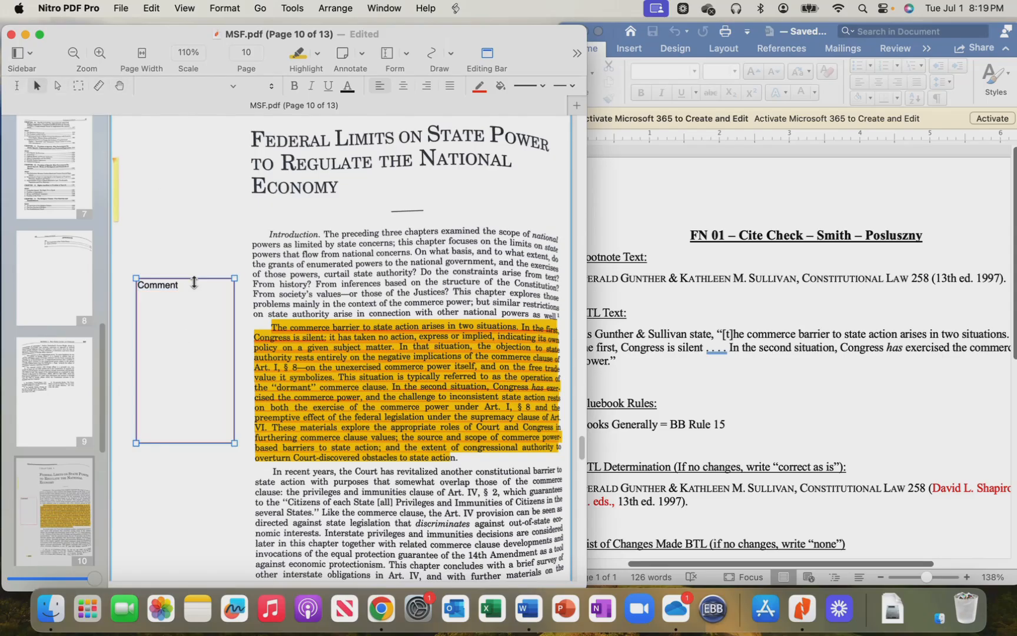
click(480, 87)
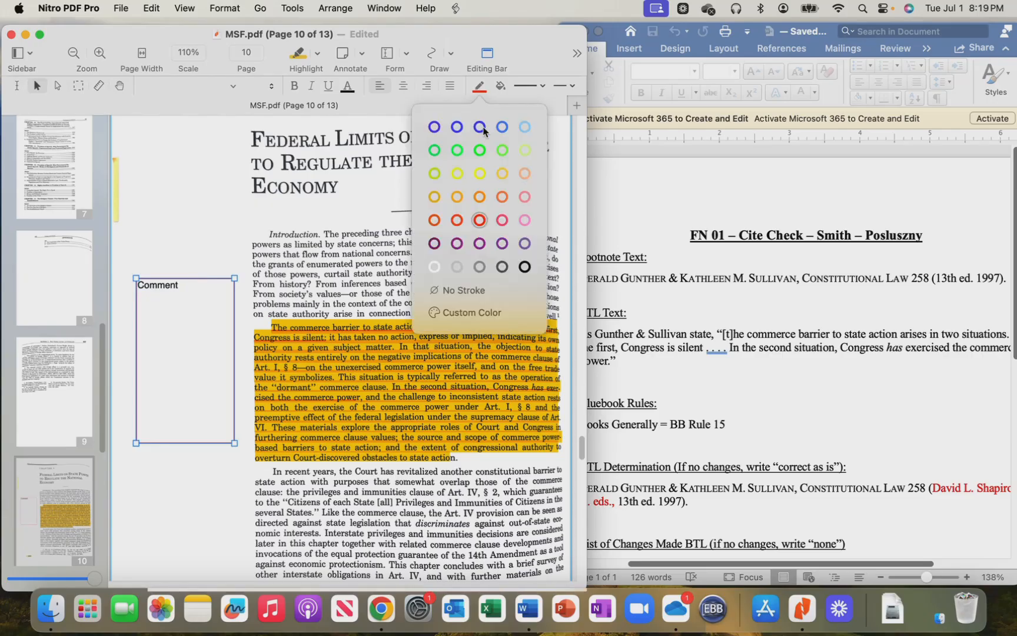
click(480, 127)
click(207, 287)
click(207, 287)
click(479, 89)
click(479, 220)
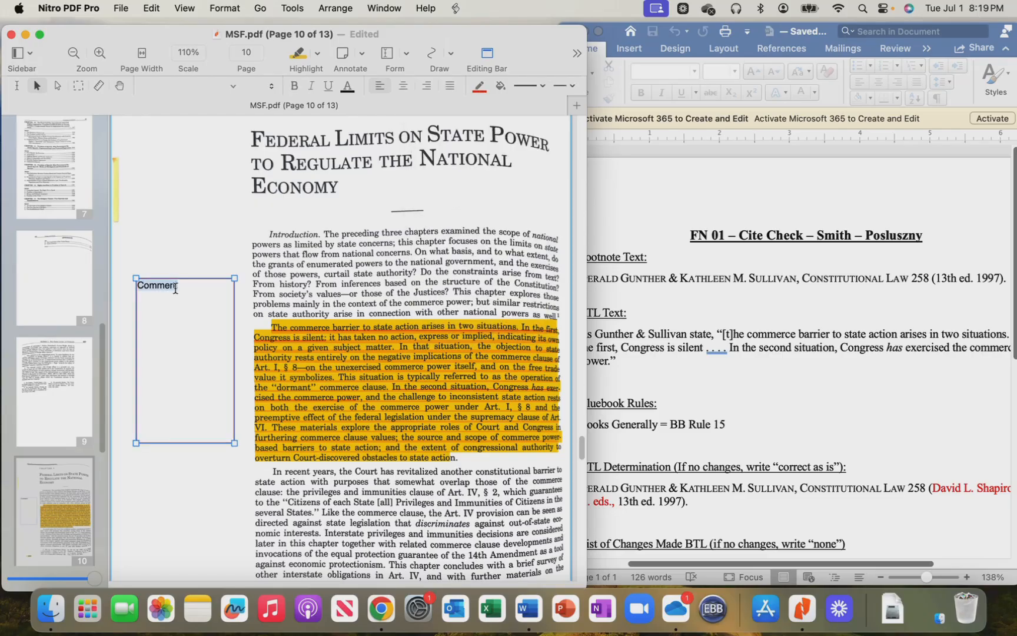
click(378, 140)
click(356, 66)
click(407, 105)
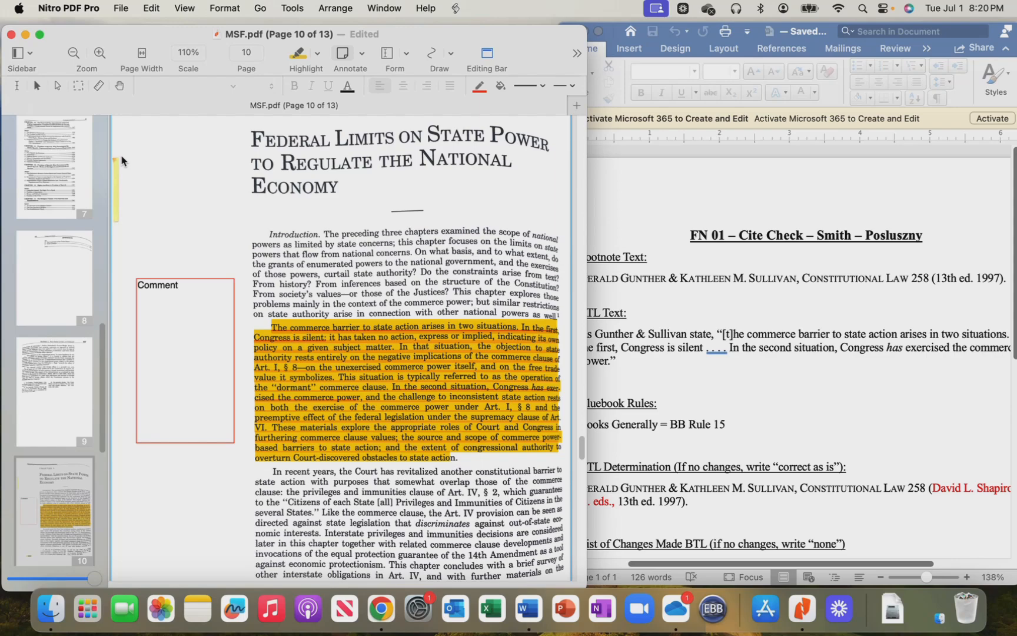
drag(162, 156, 225, 238)
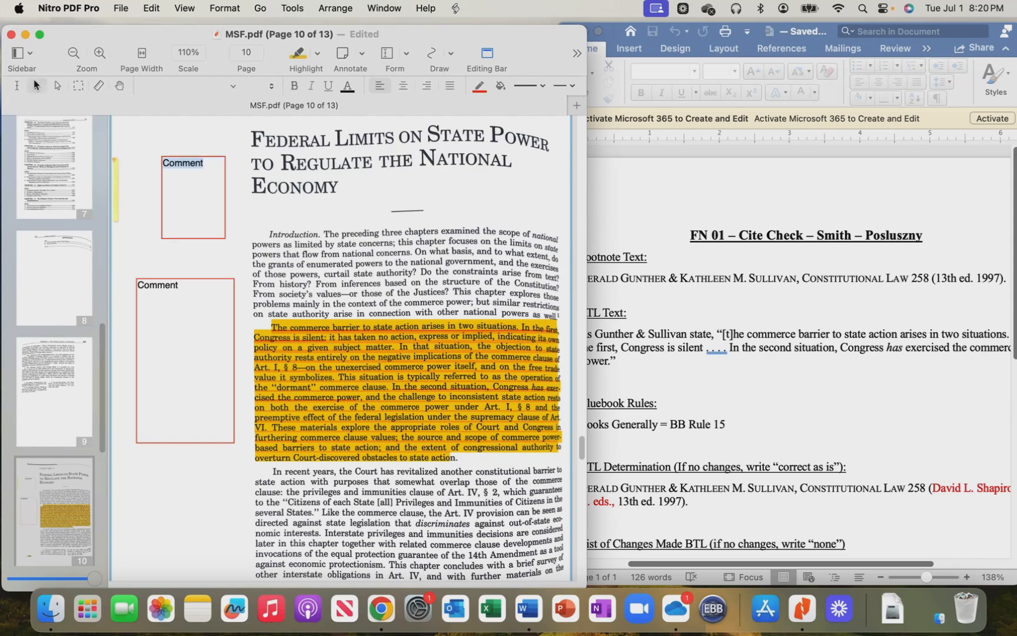
click(161, 194)
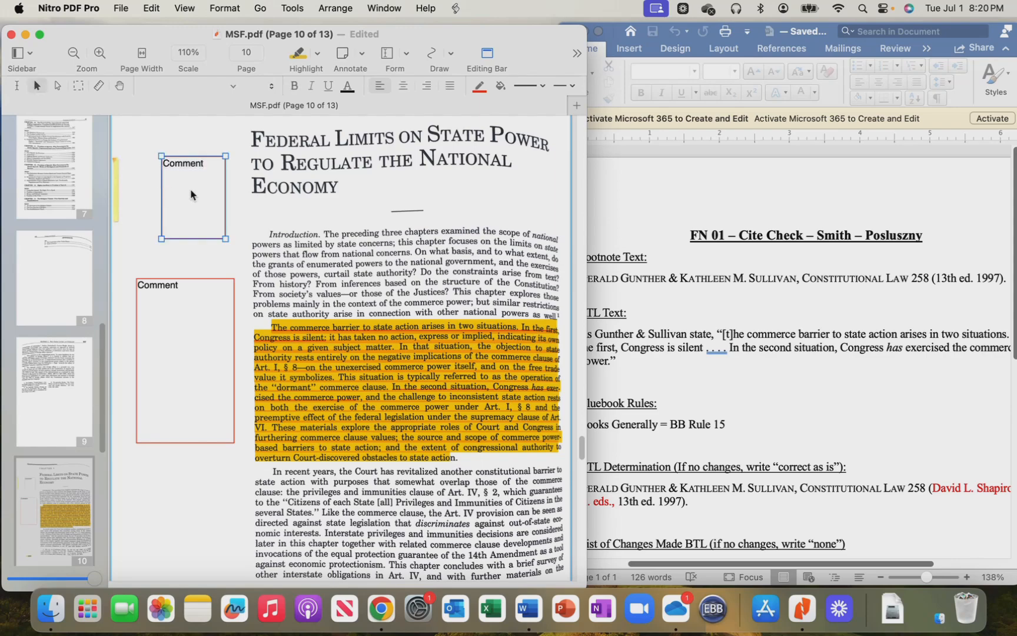
key(BackSpace)
Replace the margin comment's placeholder text with "FN 01: Substantiates the ATL because it is a direct quote.".
click(174, 299)
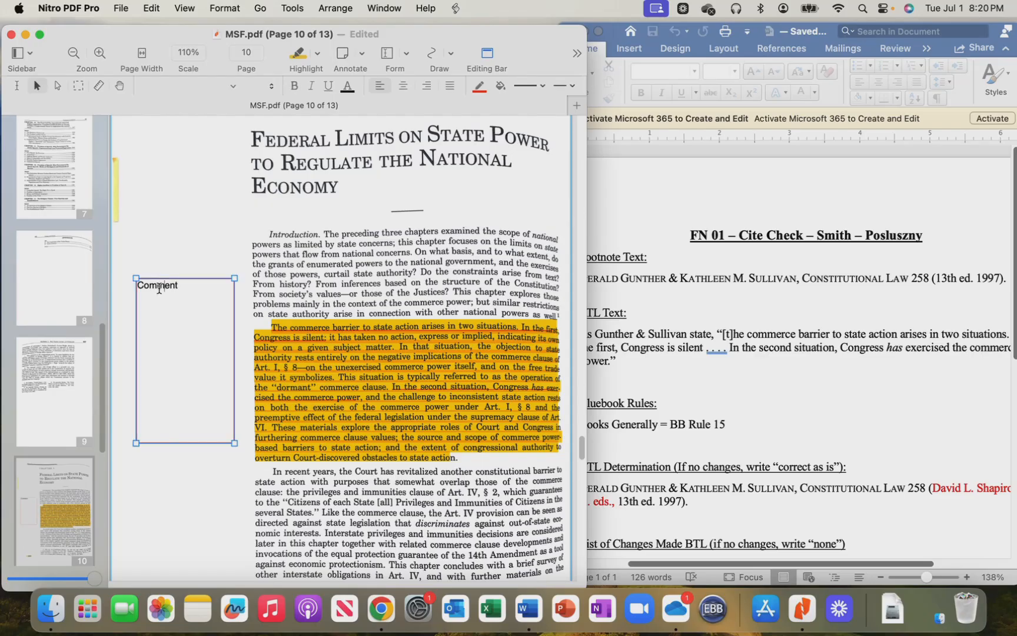
double_click(158, 289)
text(F)
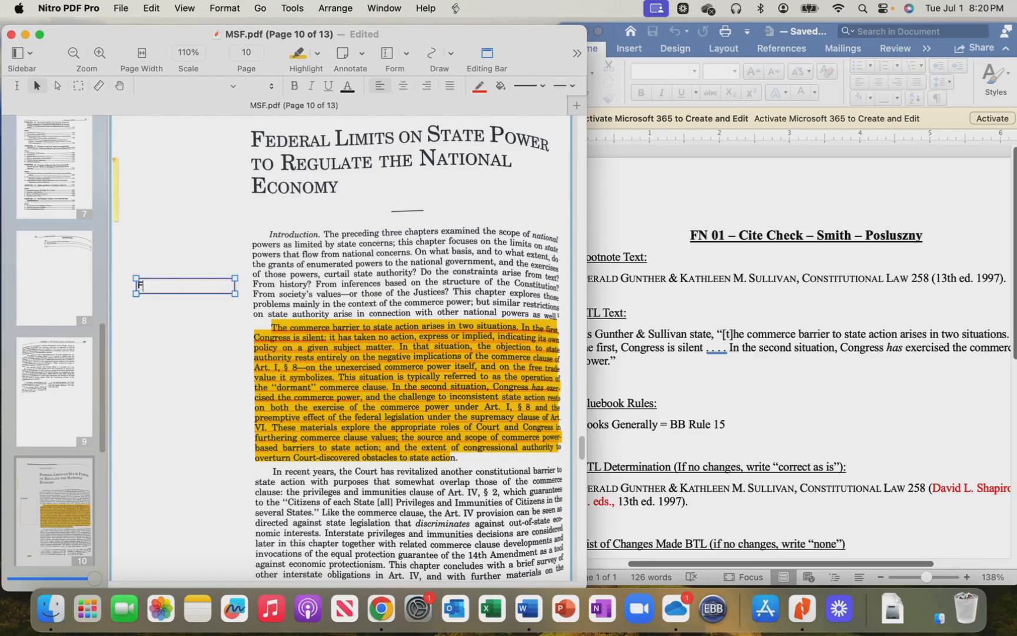
text(N 01: Substantiates the AT)
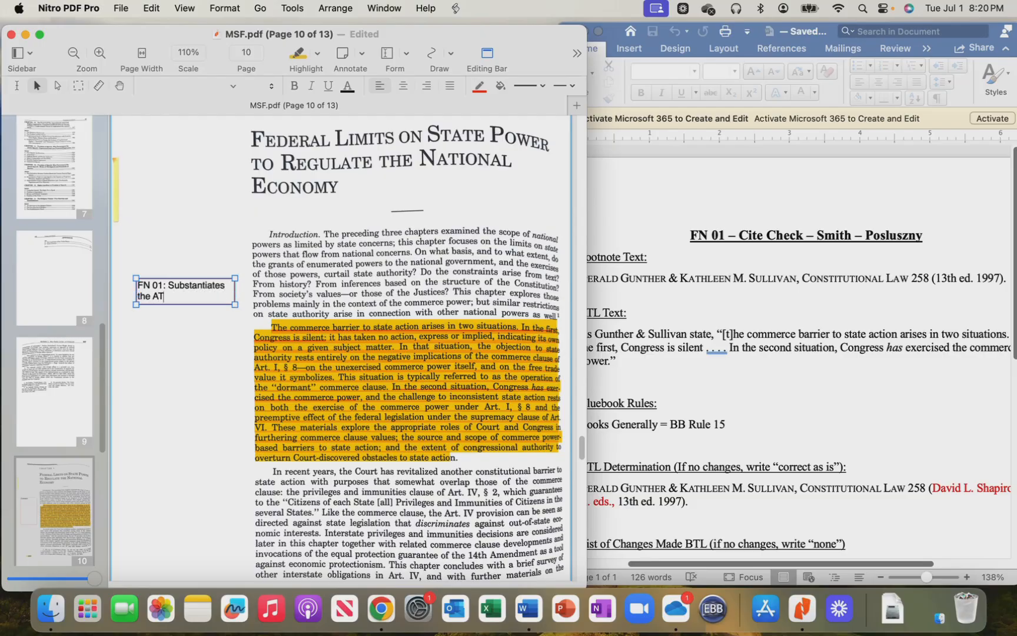
text(L because it is a direct quopt)
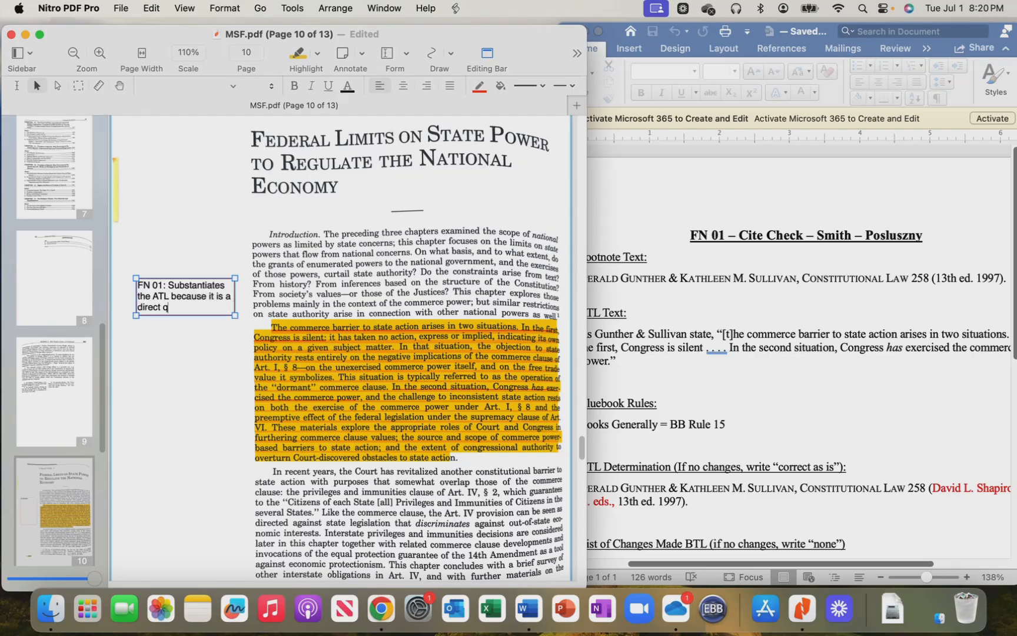
key(BackSpace)
key(BackSpace)
text(te.)
click(36, 86)
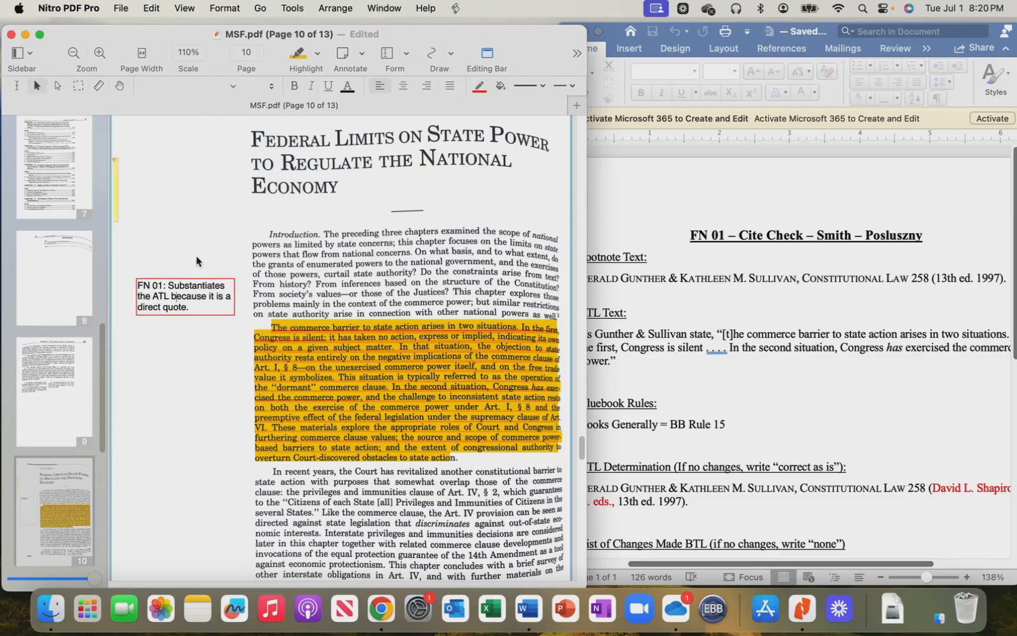
Move the FN 01 comment box down the margin to sit beside the middle of the highlighted paragraph.
click(174, 296)
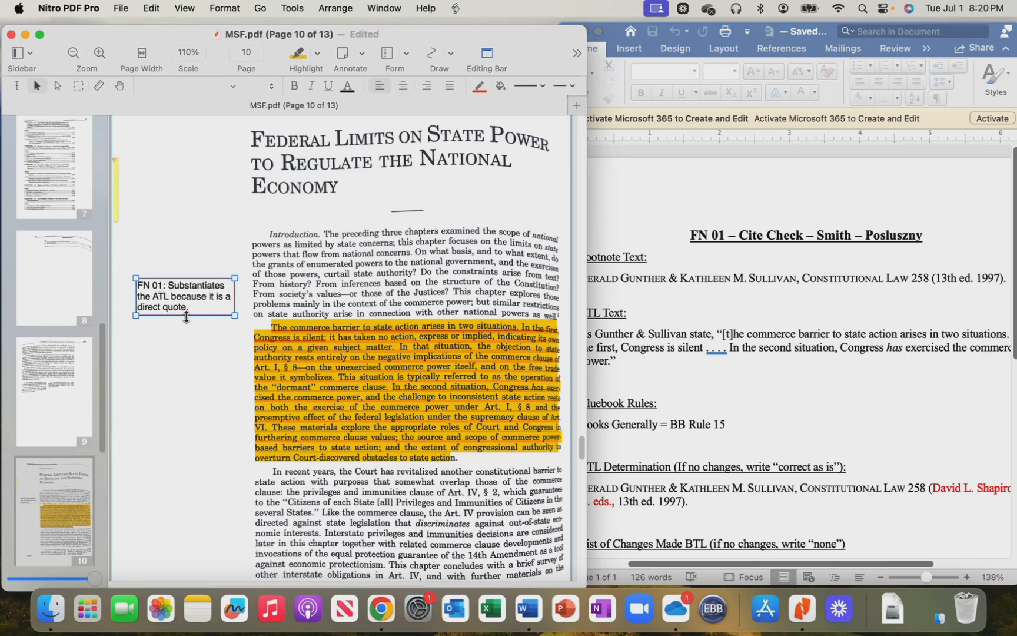
drag(192, 306, 193, 406)
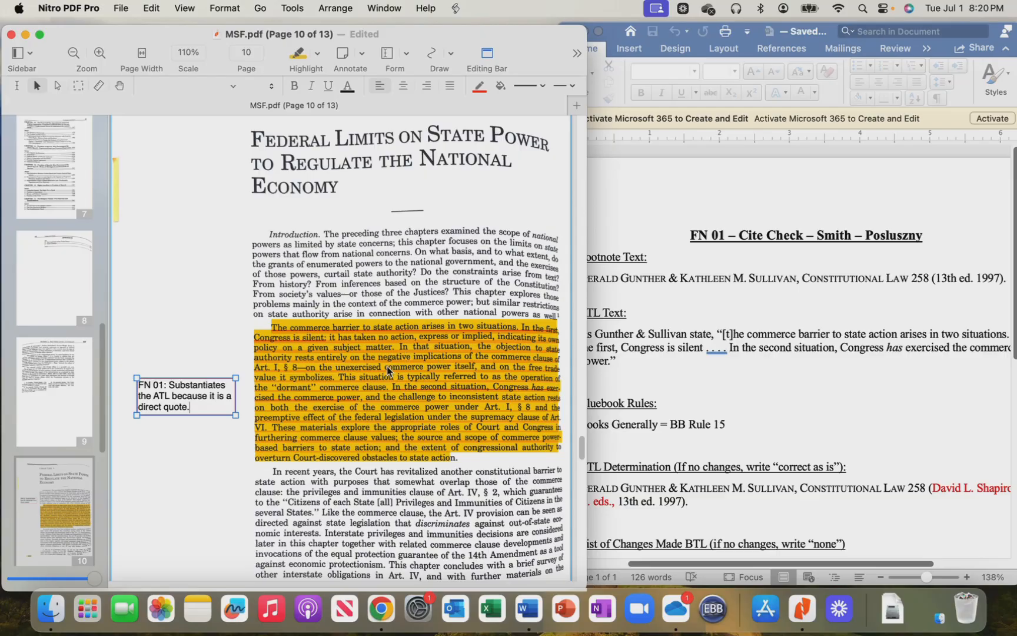
click(199, 301)
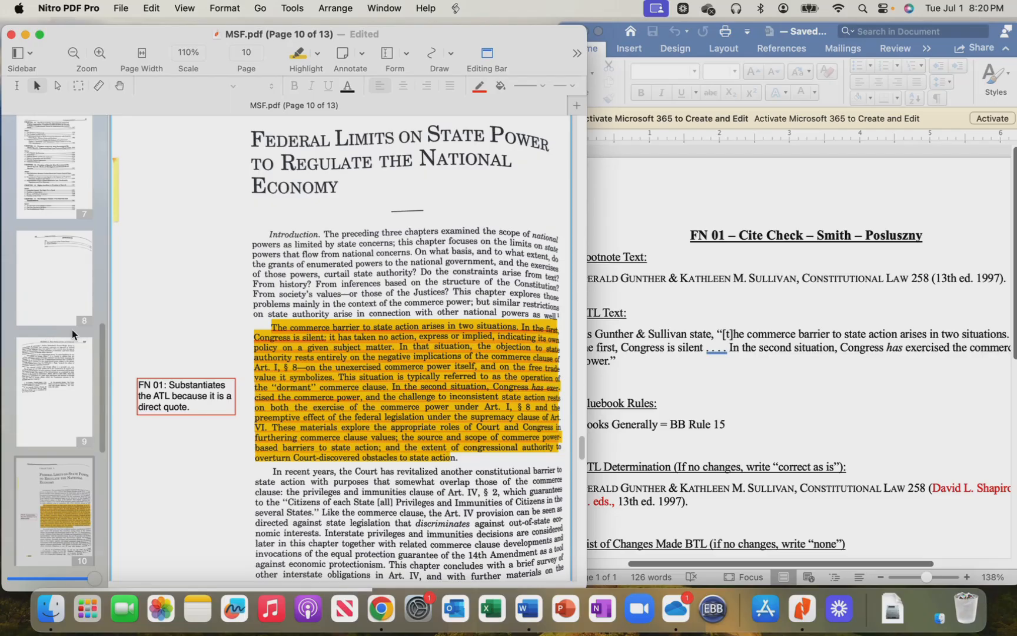
Enlarge the page thumbnails and delete pages 12 and 13, the last two pages of the PDF.
drag(106, 307, 170, 316)
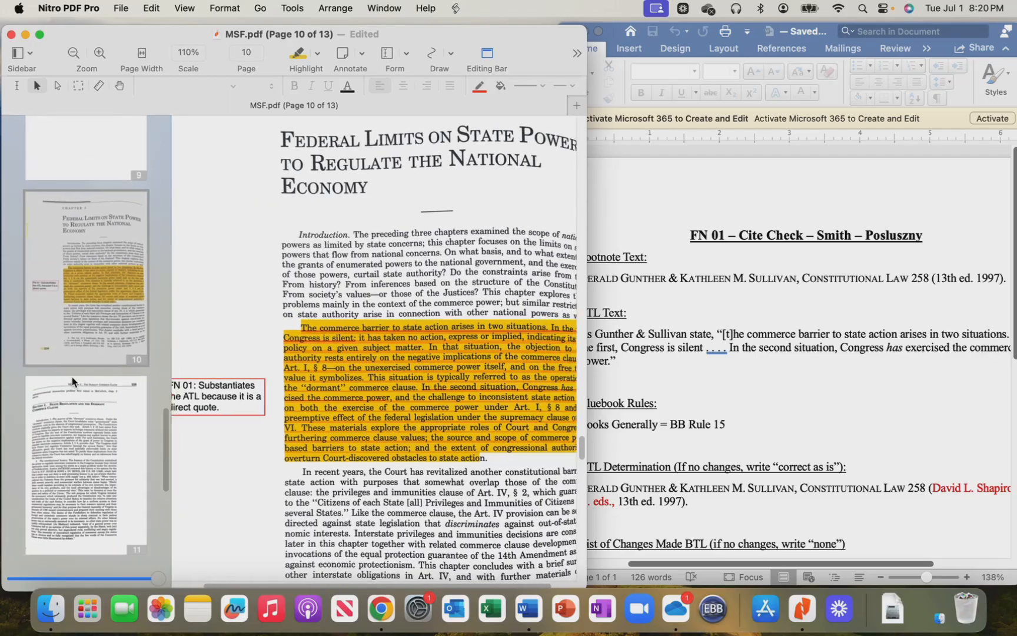
scroll(72, 377, down, 3)
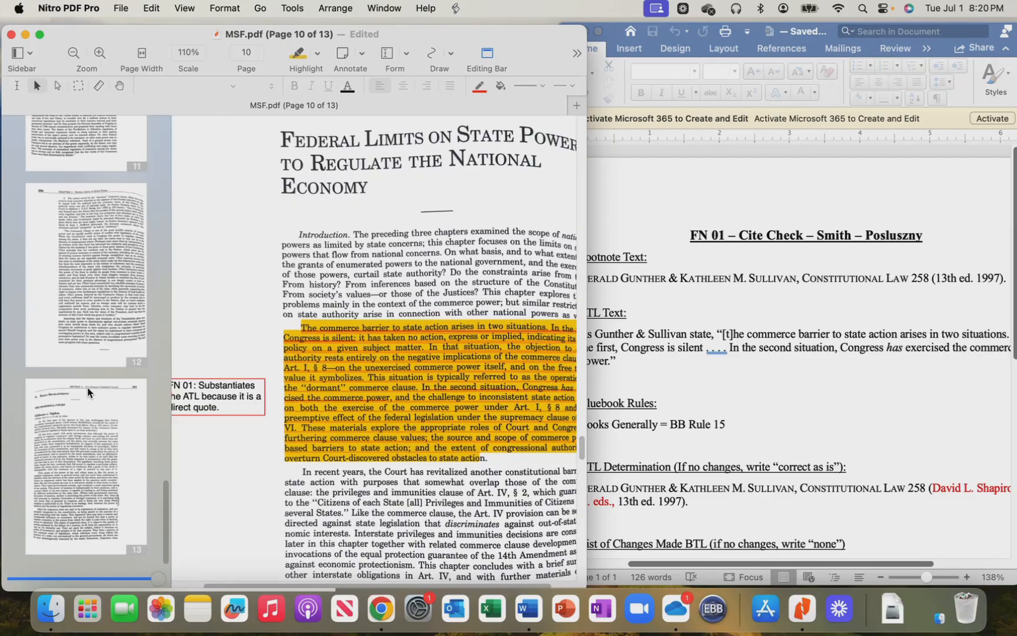
scroll(82, 388, up, 1)
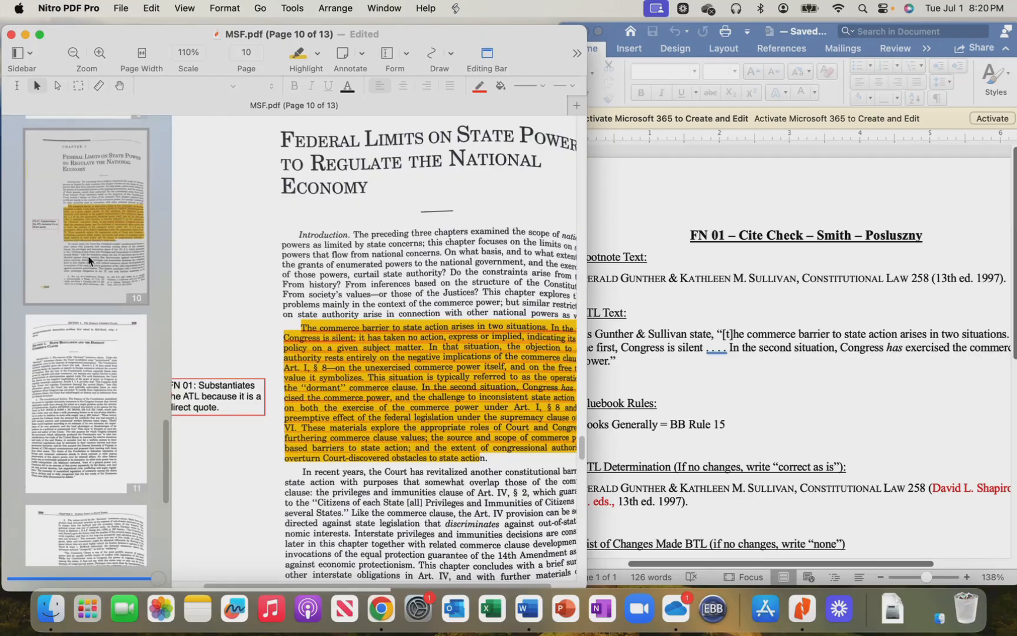
scroll(80, 419, down, 7)
scroll(83, 406, down, 2)
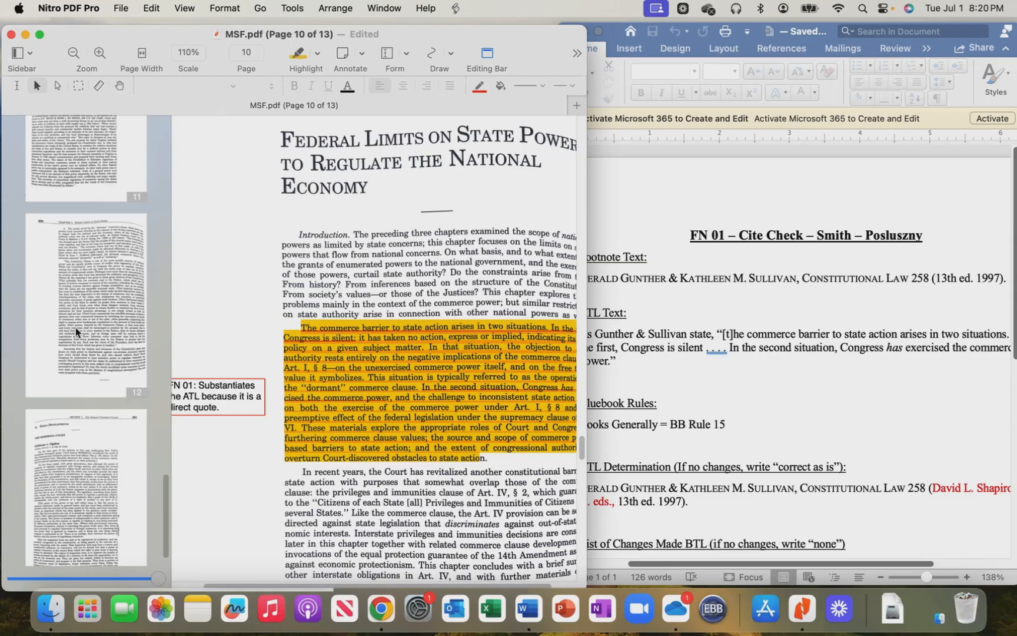
click(76, 327)
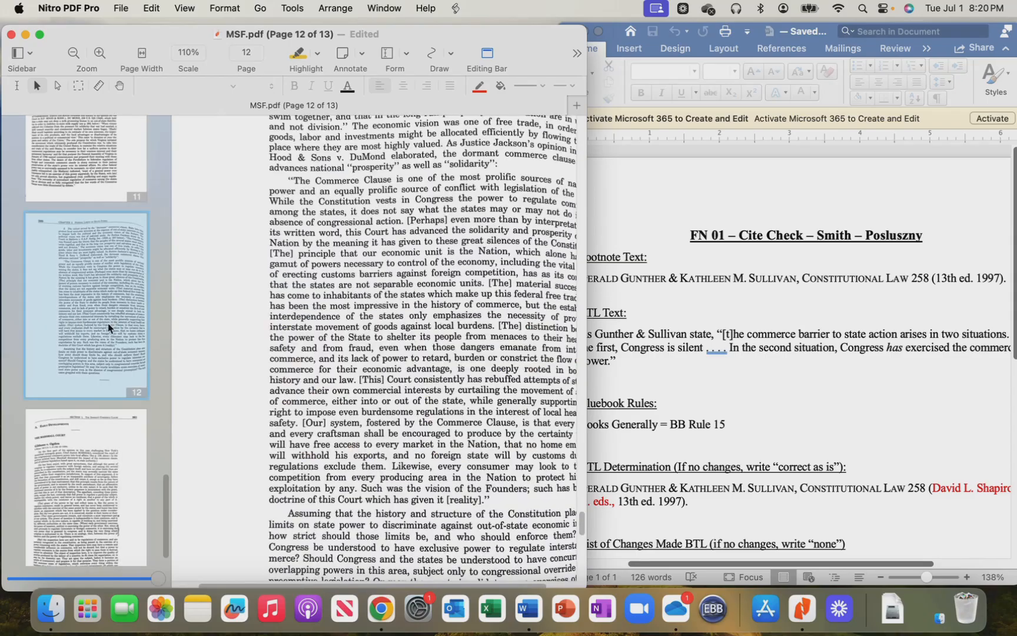
key(Delete)
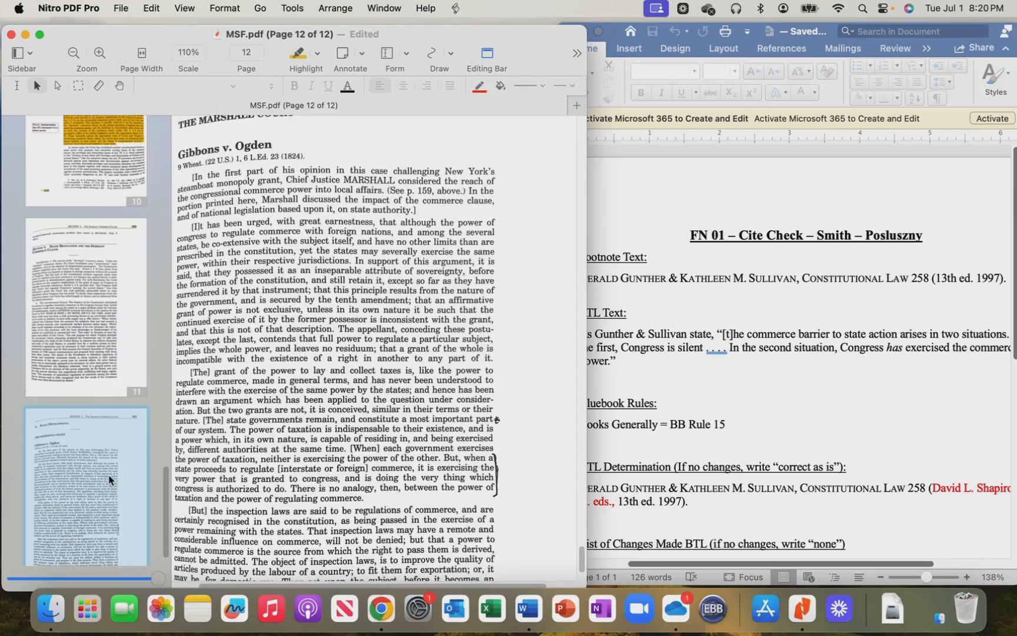
key(Delete)
Move the copyright page ahead of the Editorial Board page so that it becomes page 2.
scroll(106, 482, up, 10)
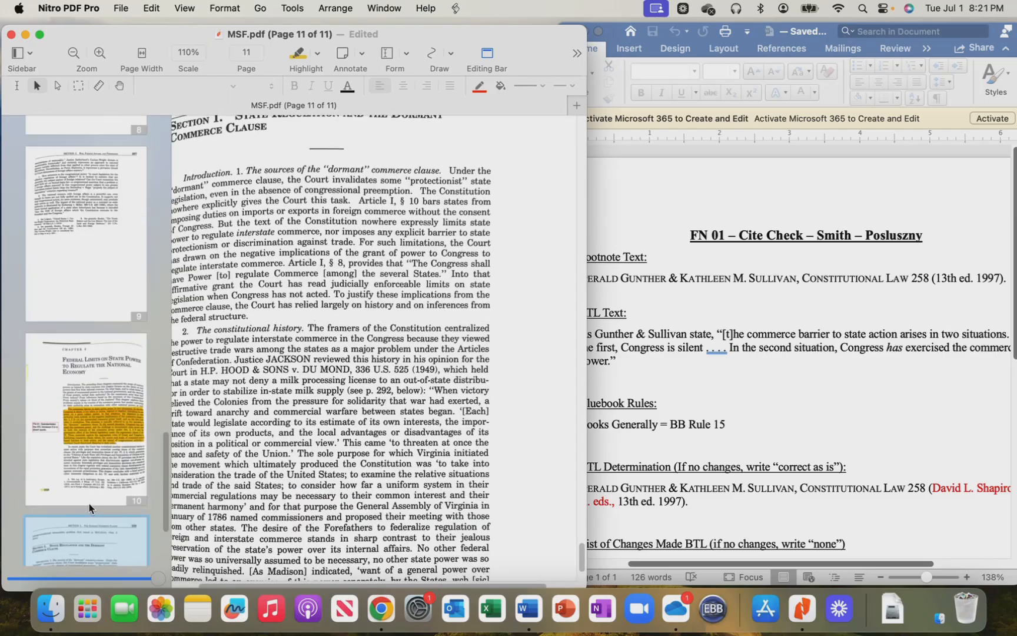
scroll(120, 410, up, 15)
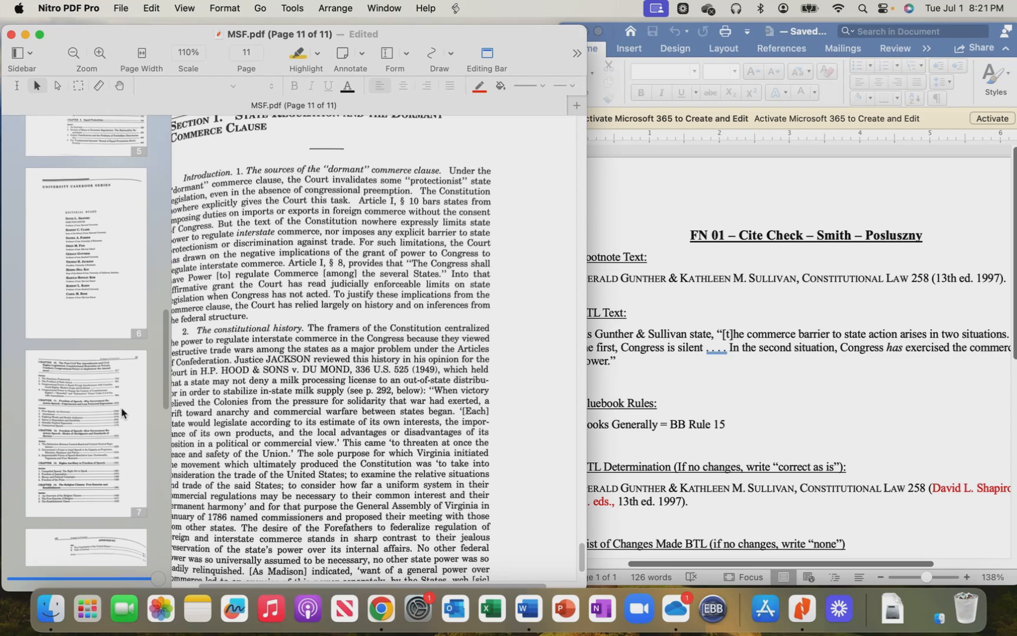
scroll(132, 395, down, 10)
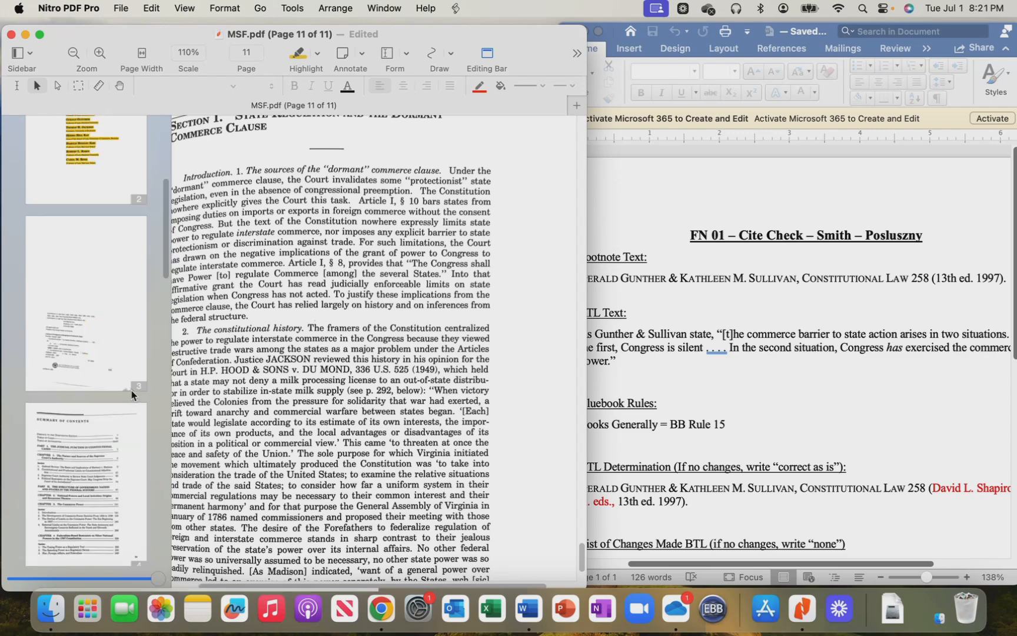
scroll(129, 391, up, 3)
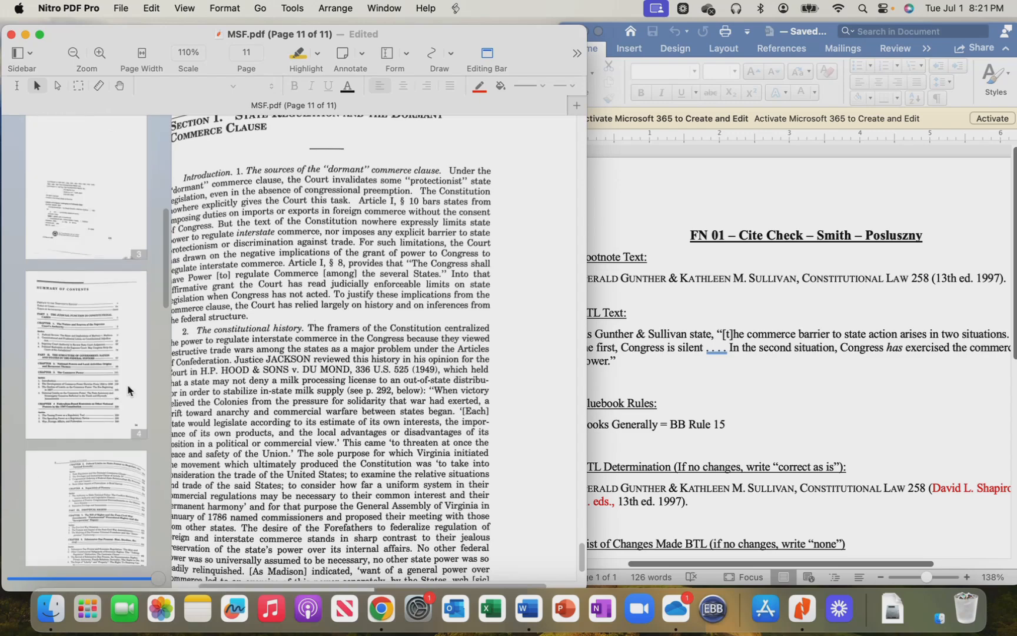
scroll(128, 390, up, 8)
click(118, 389)
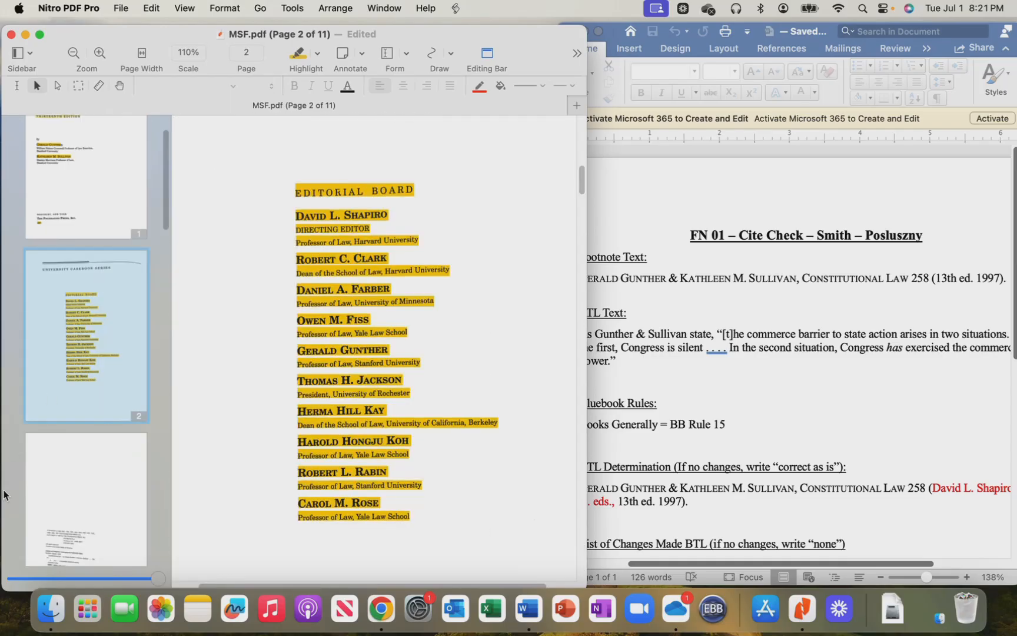
scroll(72, 306, down, 3)
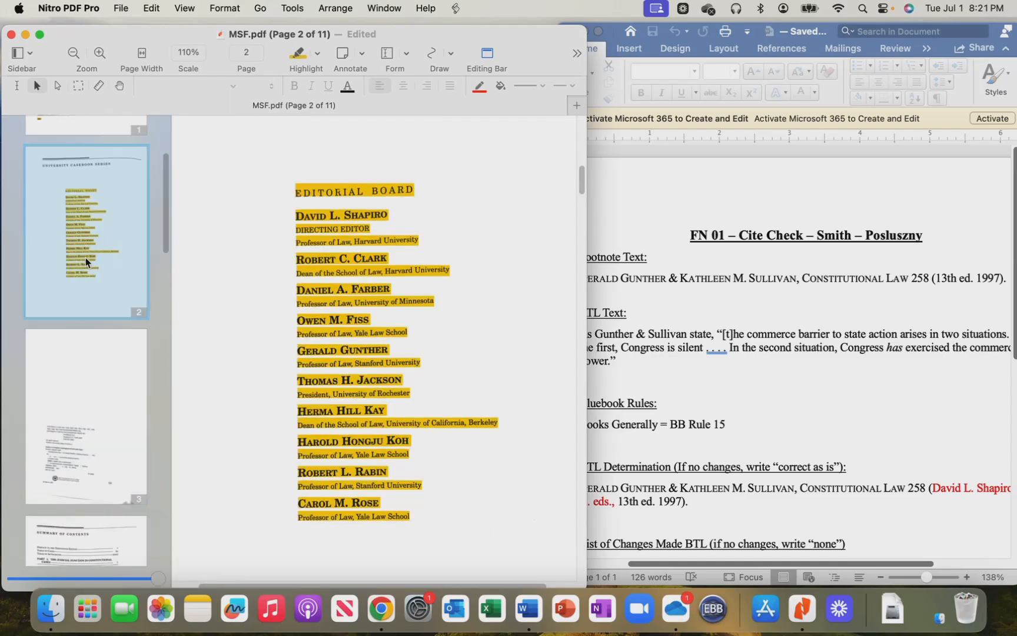
shift+click(85, 454)
drag(84, 454, 111, 164)
click(155, 367)
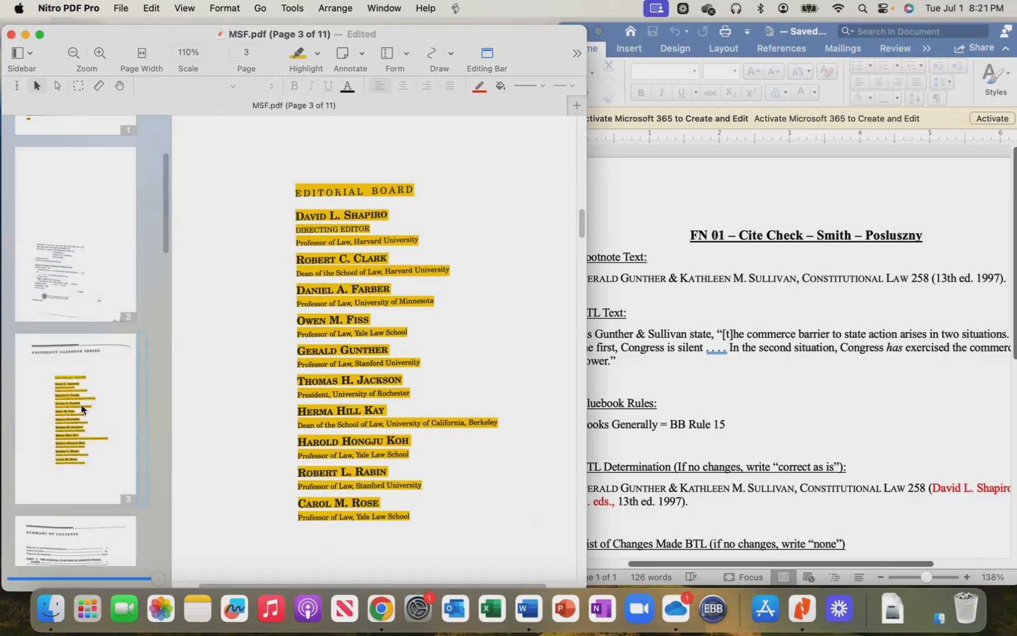
Move the highlighted Editorial Board page ahead of the copyright page so that it becomes page 2.
drag(82, 407, 160, 230)
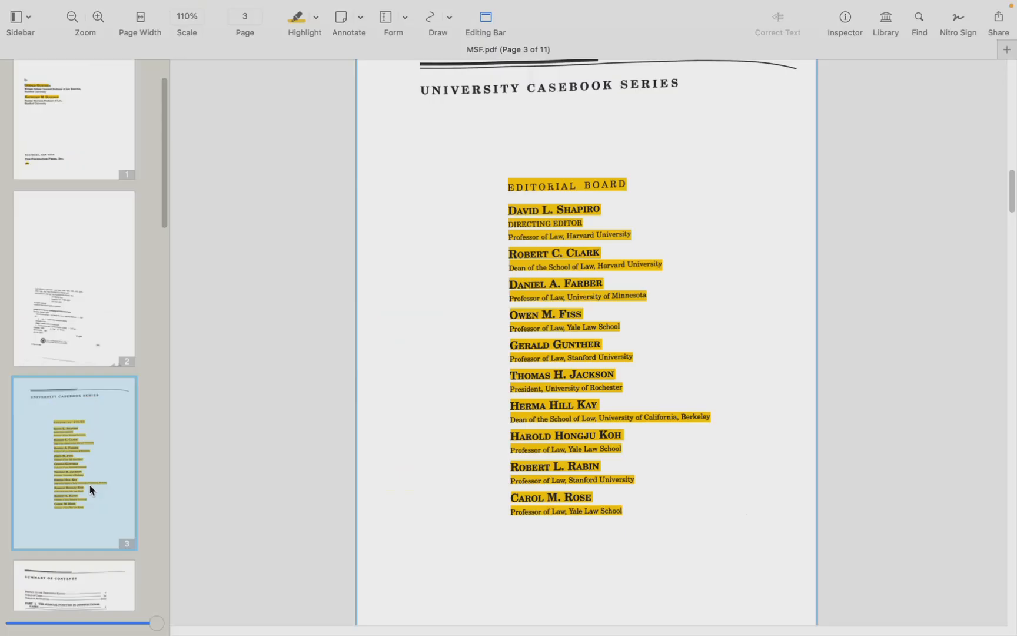
drag(90, 485, 139, 241)
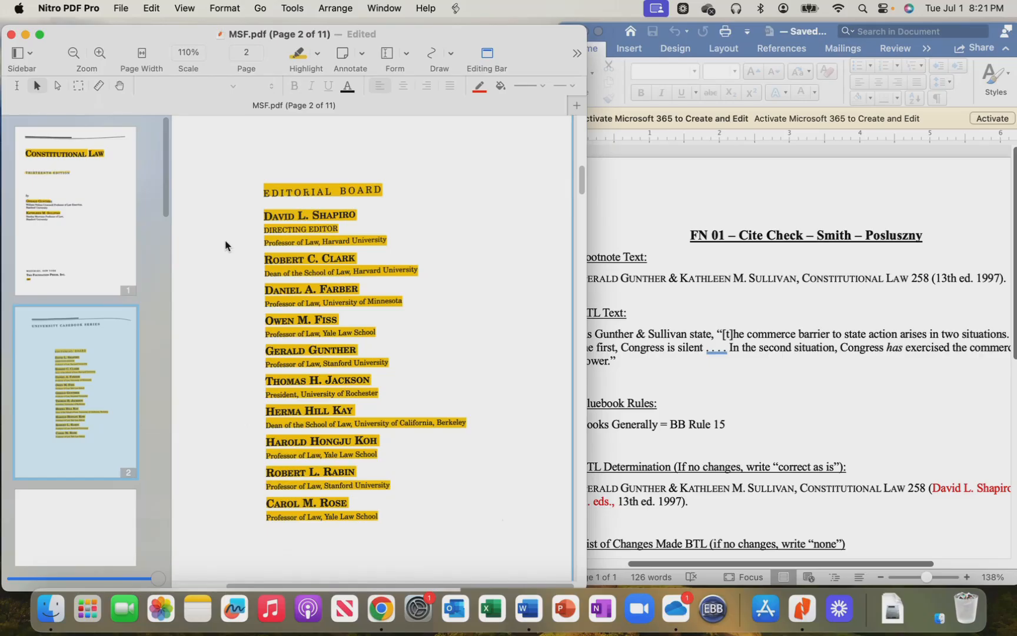
Look over the FN 01 cite check in Word from the ATL text to Other Comments and close the document.
click(636, 348)
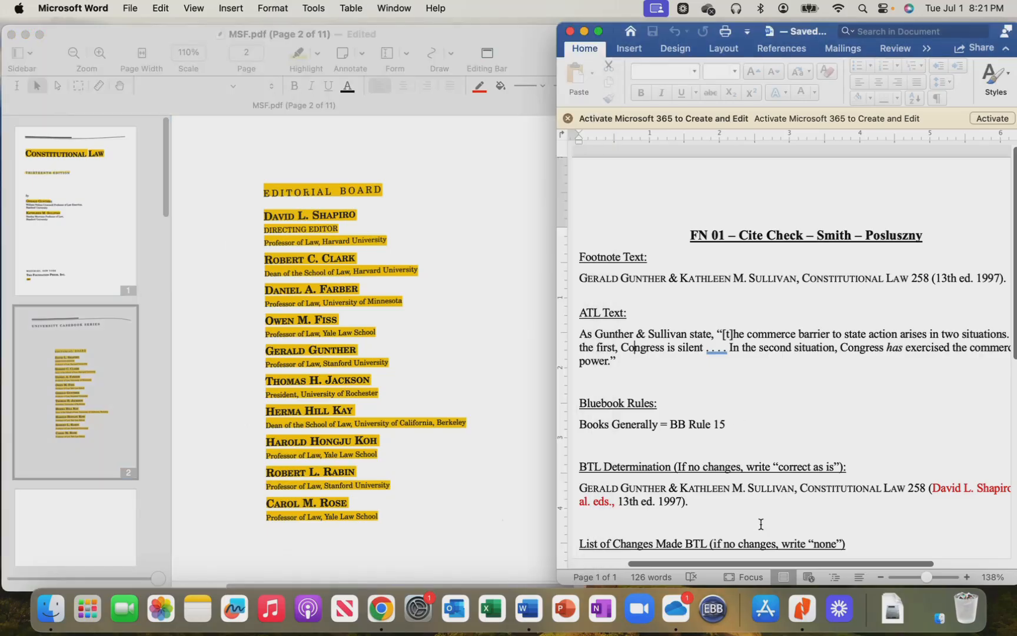
mouse_move(737, 562)
mouse_down()
mouse_move(860, 548)
mouse_move(752, 552)
mouse_up()
scroll(733, 412, down, 10)
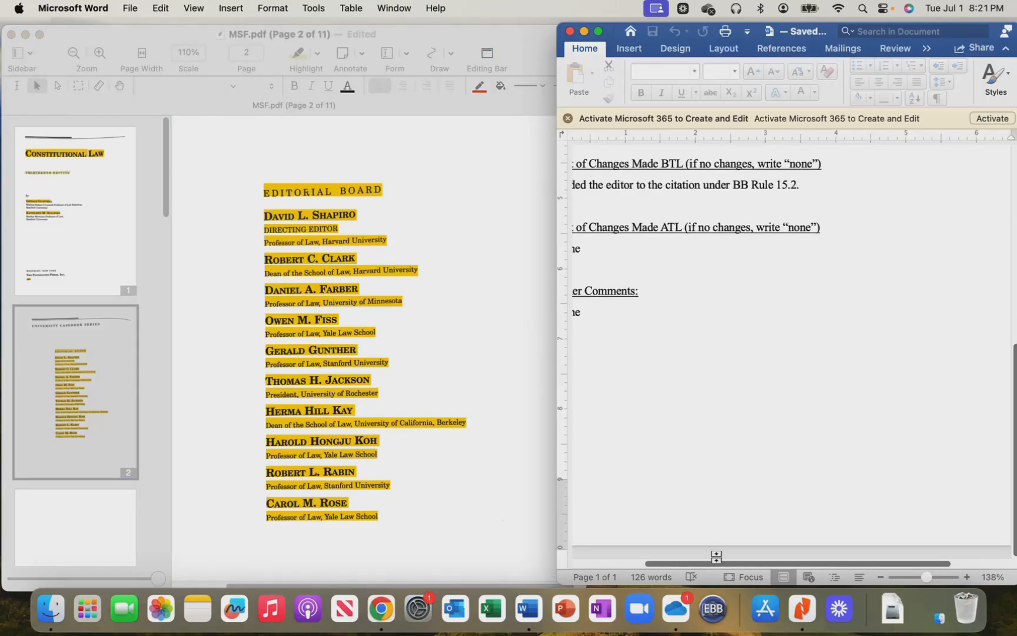
drag(704, 558, 637, 555)
scroll(703, 512, up, 10)
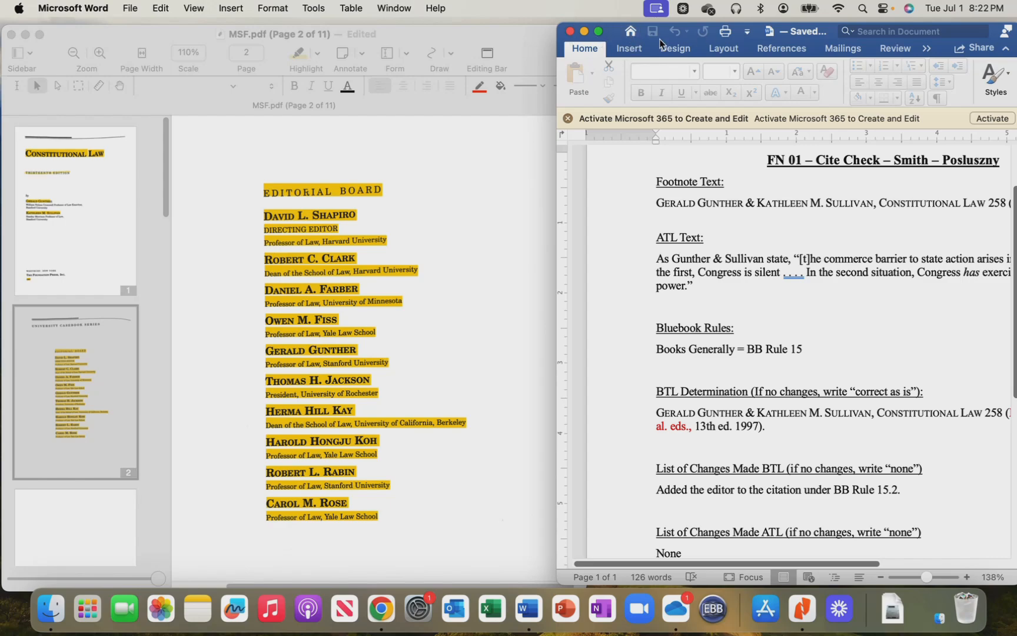
click(570, 34)
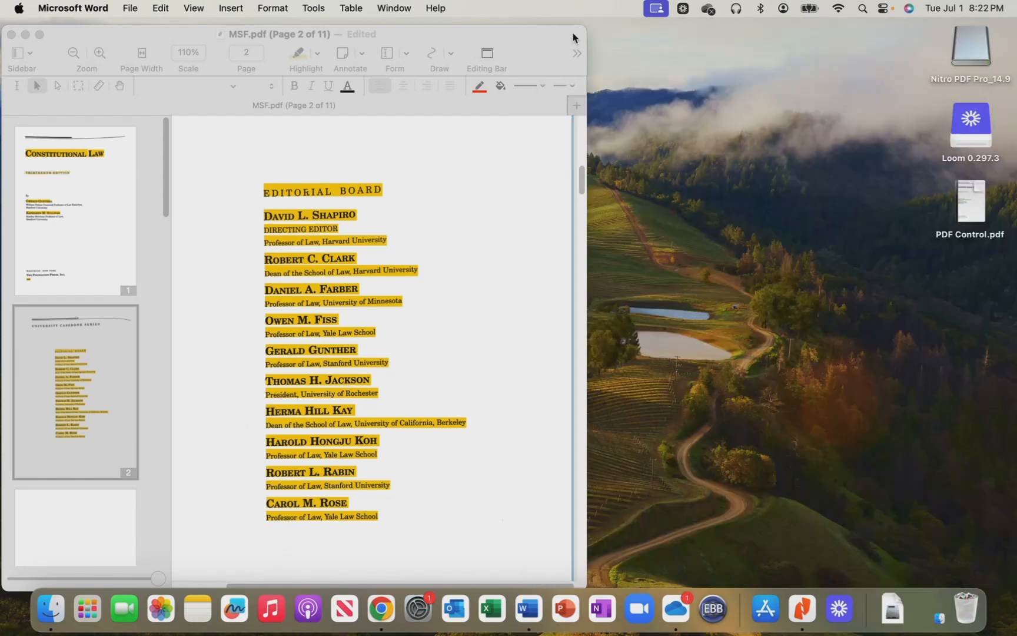
Open FN 01.docx from the desktop in Nitro PDF Pro and arrange its window so the MSF.pdf page thumbnails stay visible.
drag(519, 39, 653, 42)
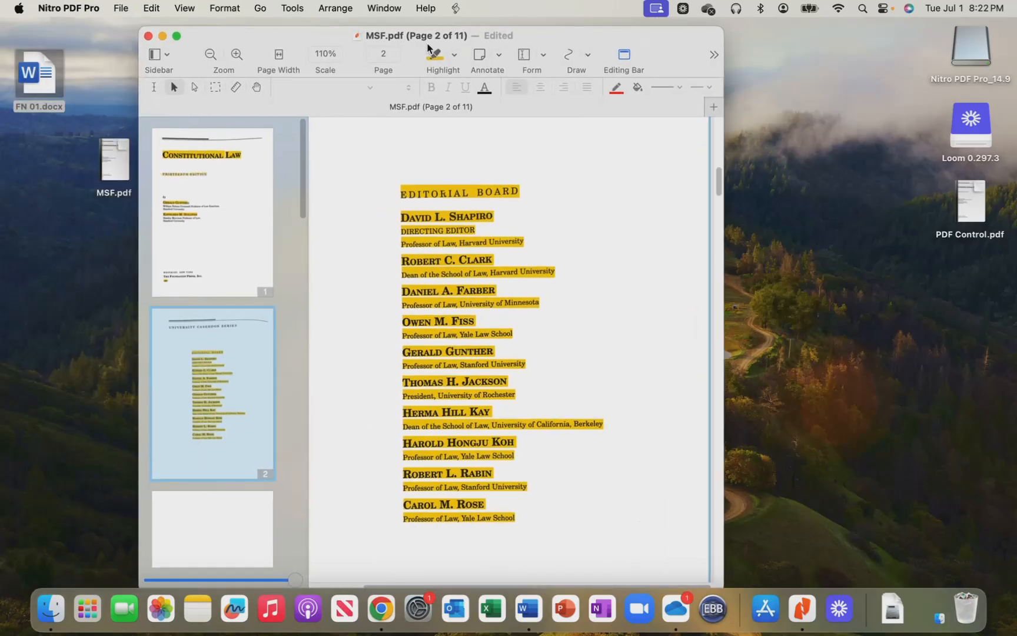
click(42, 76)
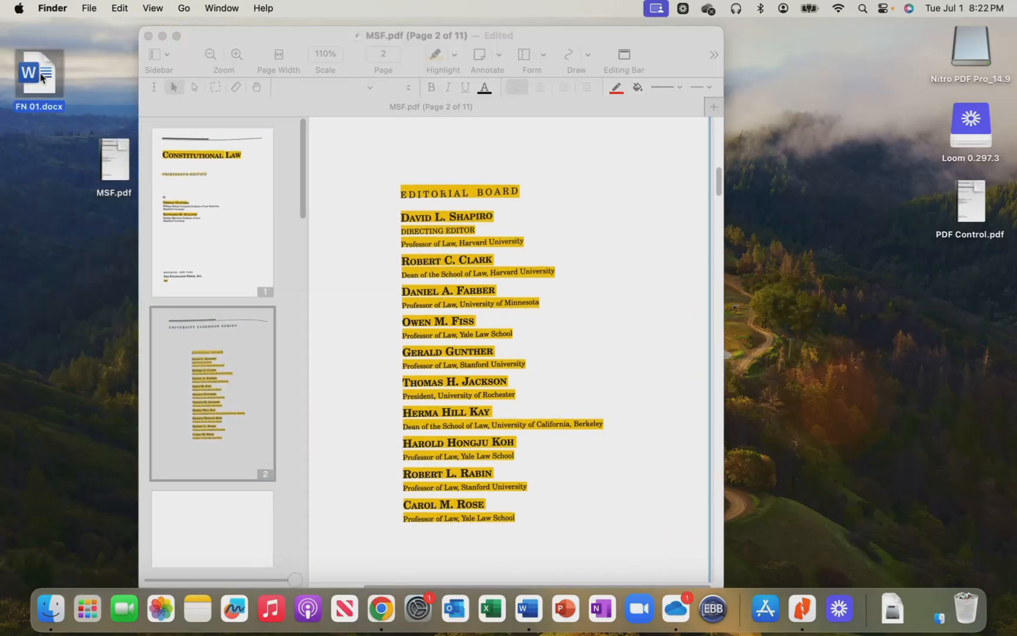
right_click(42, 76)
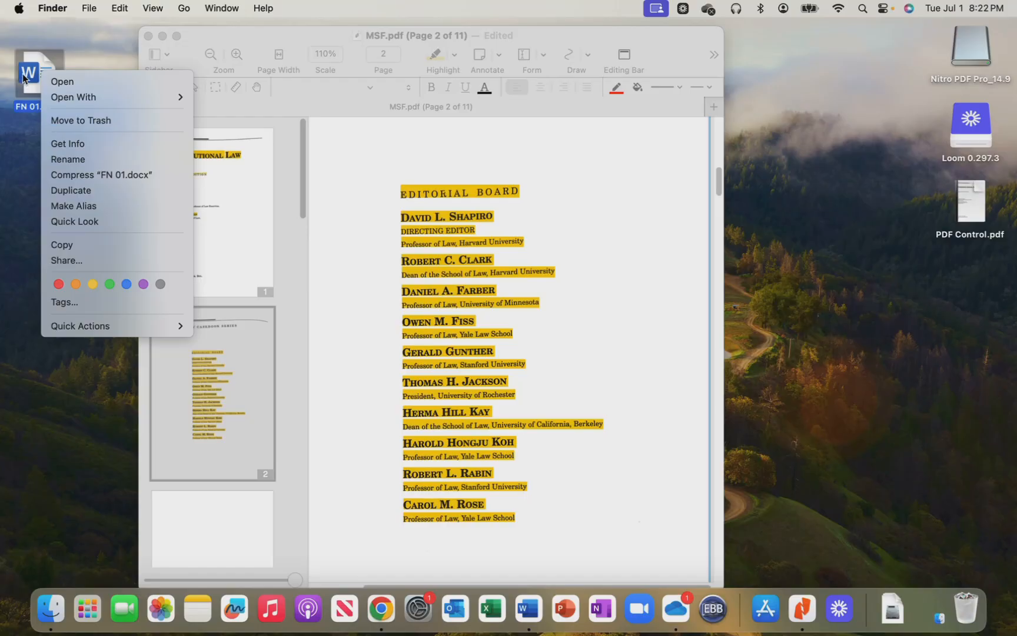
mouse_move(66, 97)
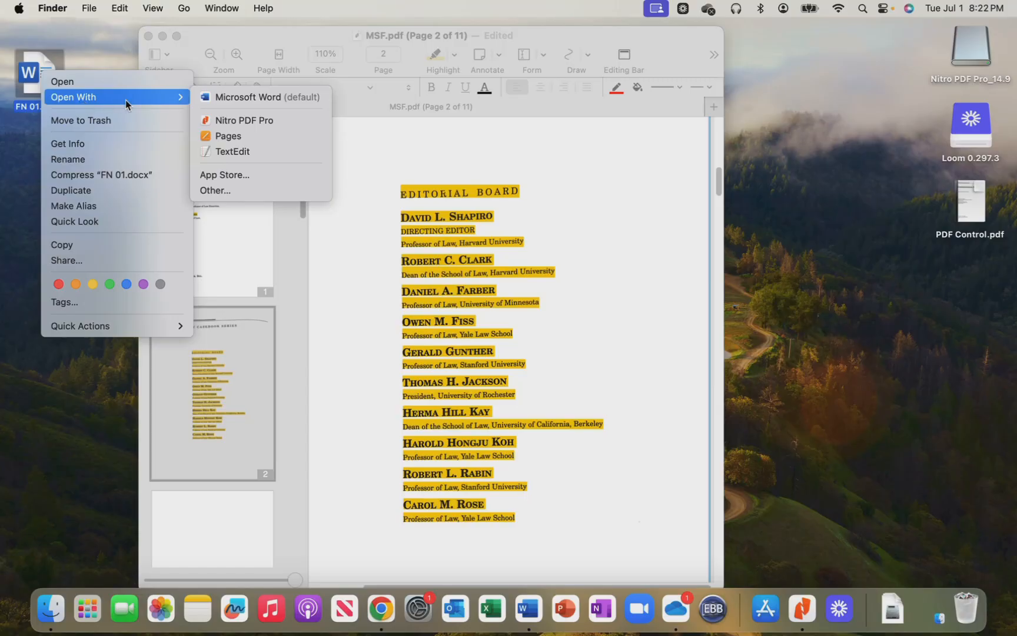
click(276, 129)
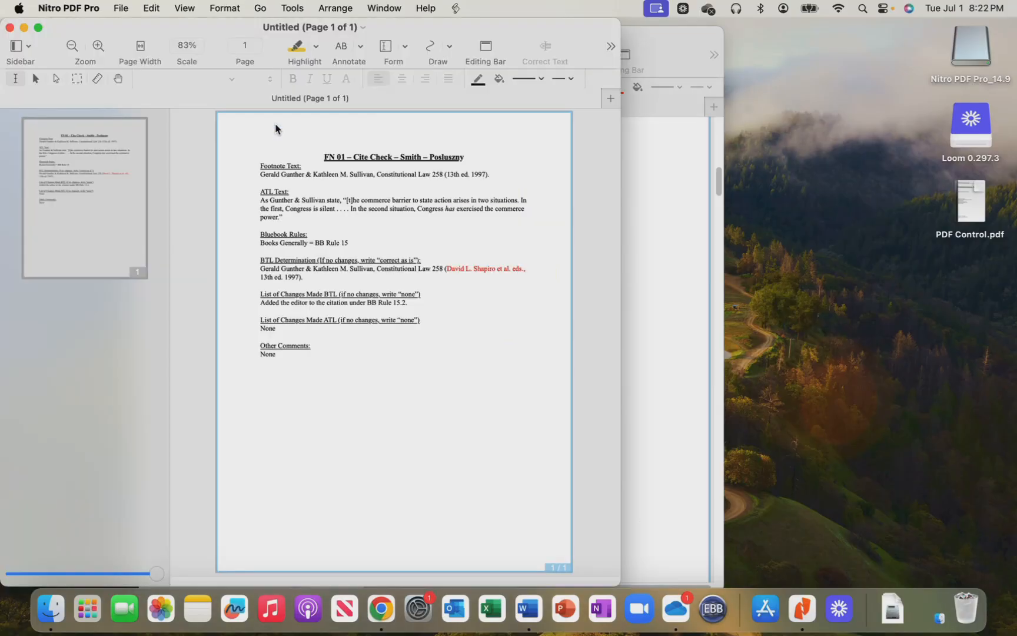
drag(418, 31, 744, 66)
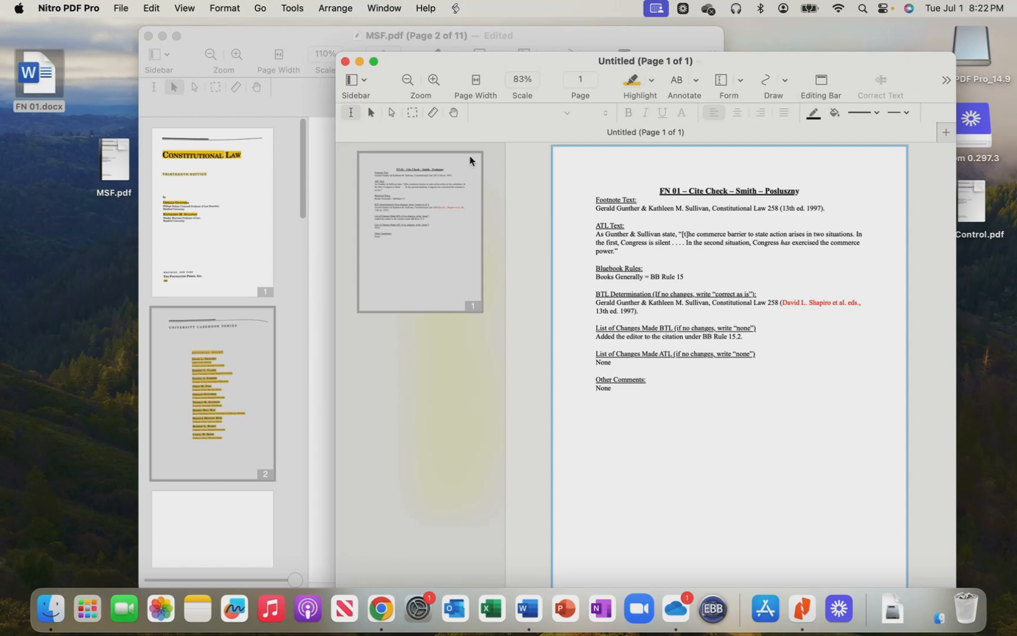
Copy the converted FN 01 cite check page into MSF.pdf as page 1, ahead of the title page, and close the untitled PDF.
drag(429, 232, 251, 204)
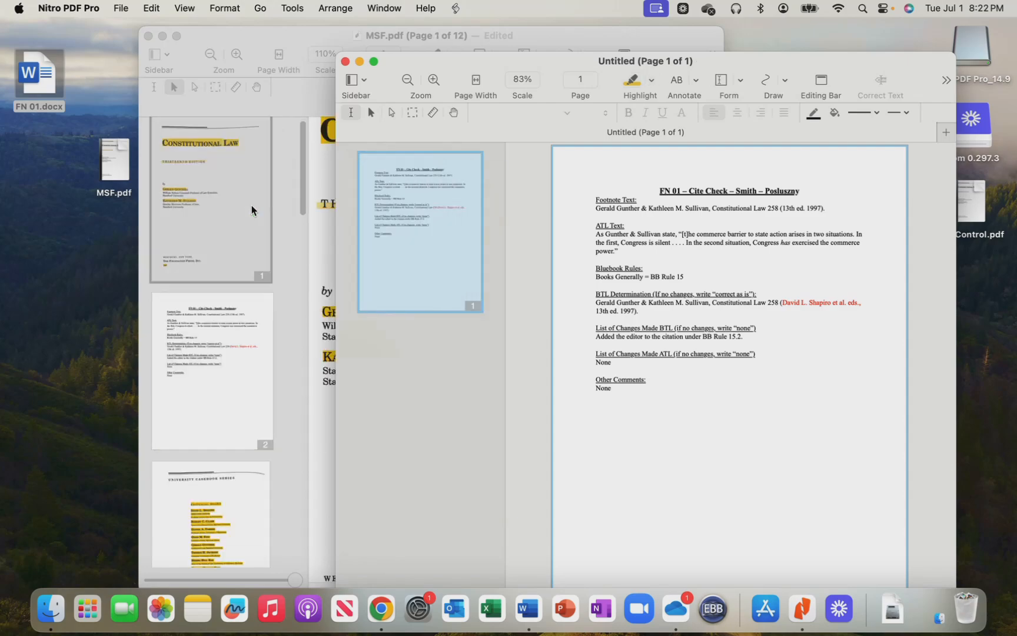
click(221, 402)
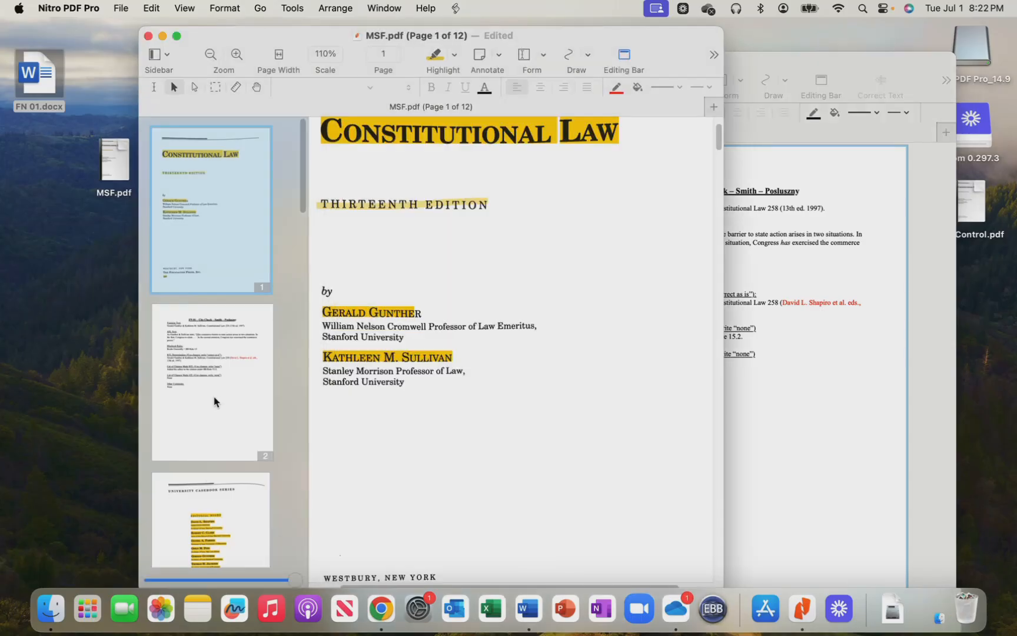
click(242, 387)
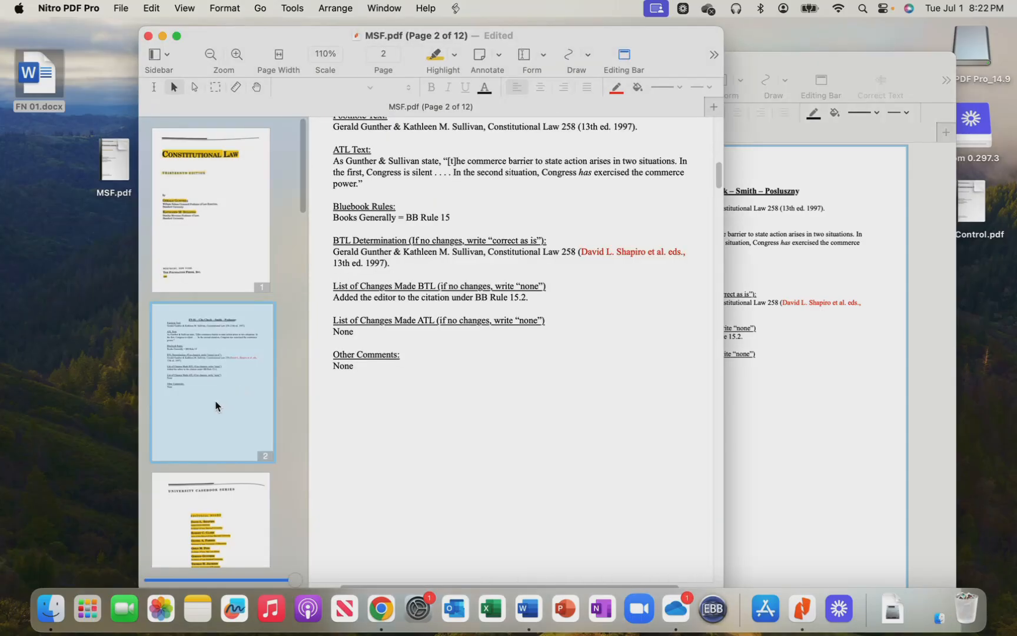
drag(216, 406, 224, 225)
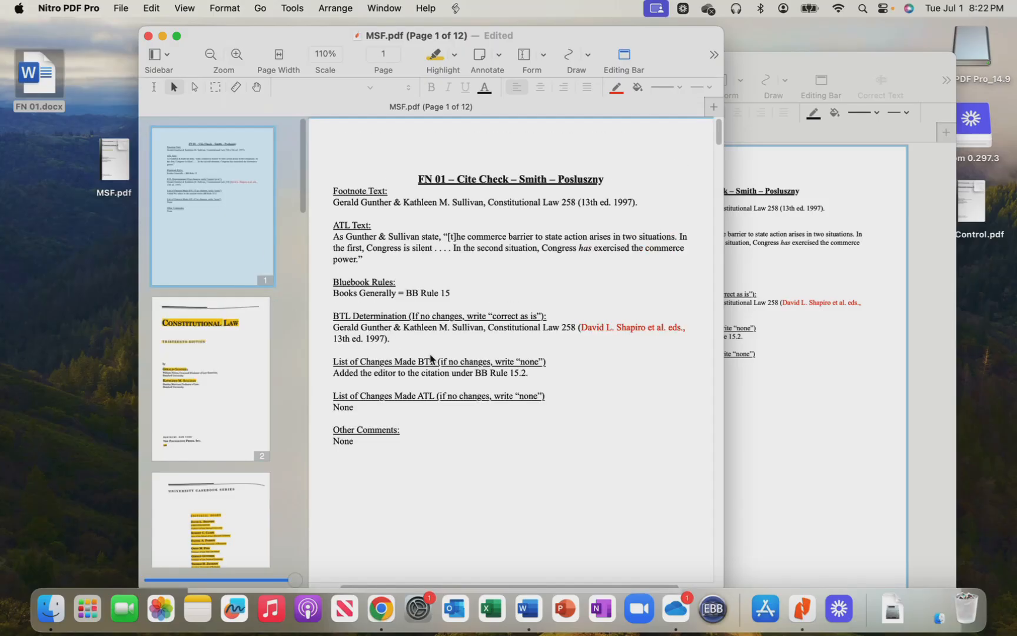
click(865, 117)
click(345, 62)
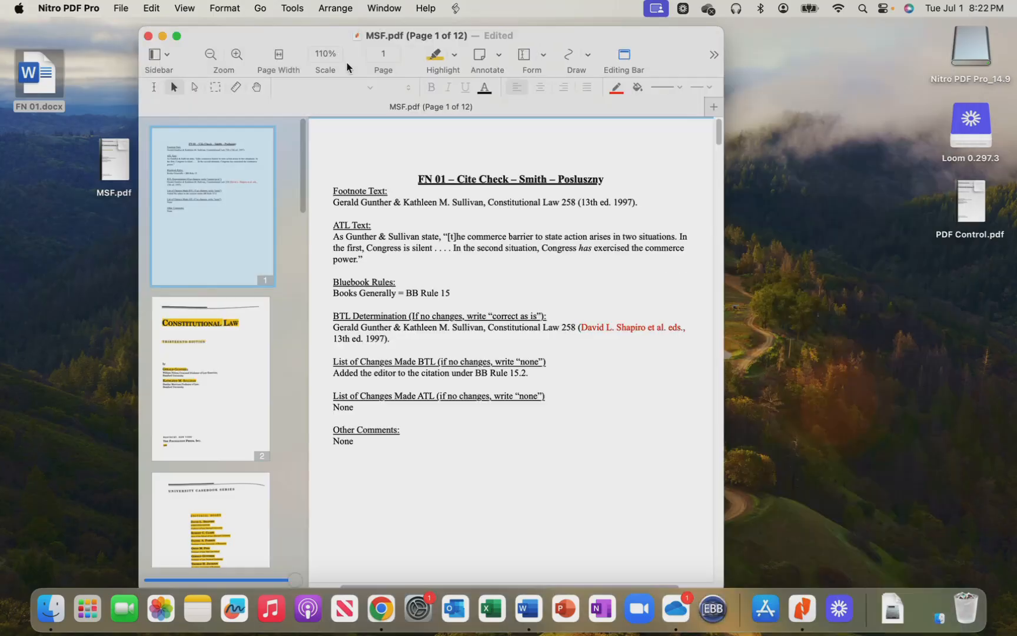
Examine the page order of the combined MSF.pdf in full screen by going through its page thumbnails.
click(177, 36)
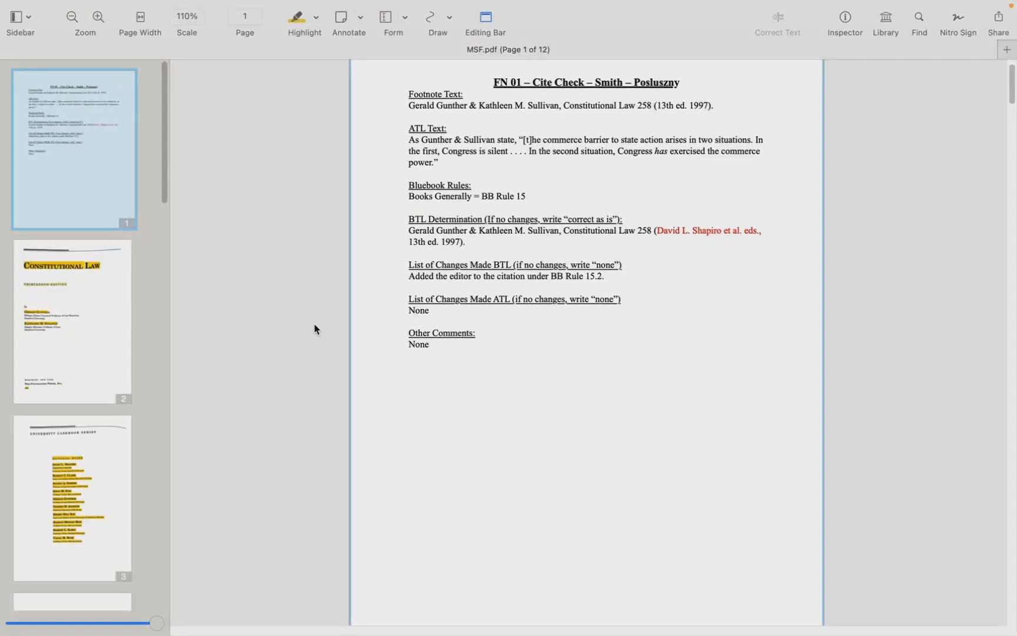
scroll(148, 338, down, 12)
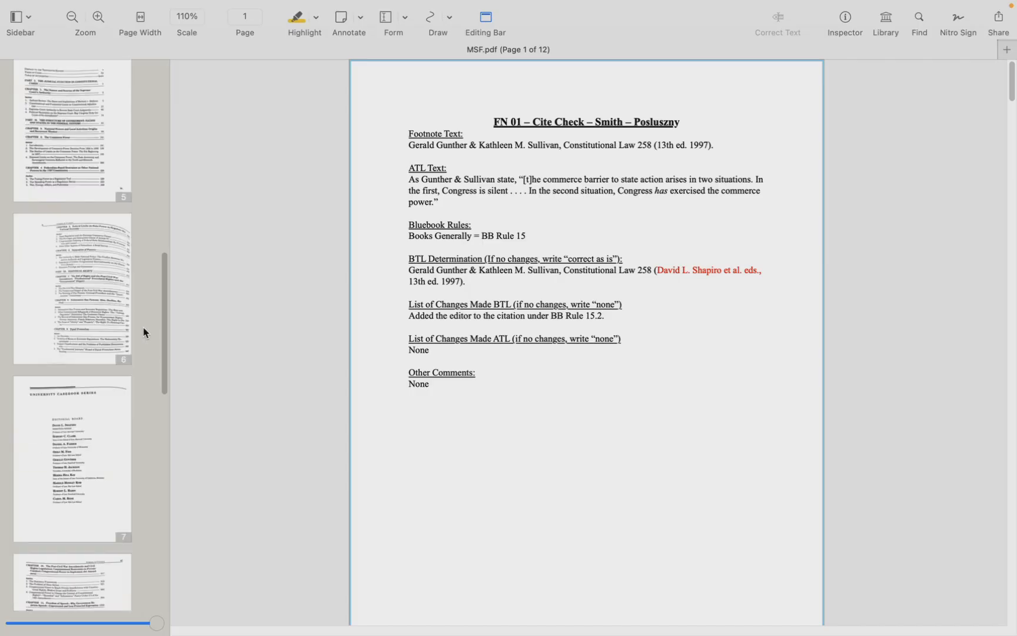
scroll(143, 331, up, 9)
scroll(138, 329, up, 3)
scroll(123, 318, down, 15)
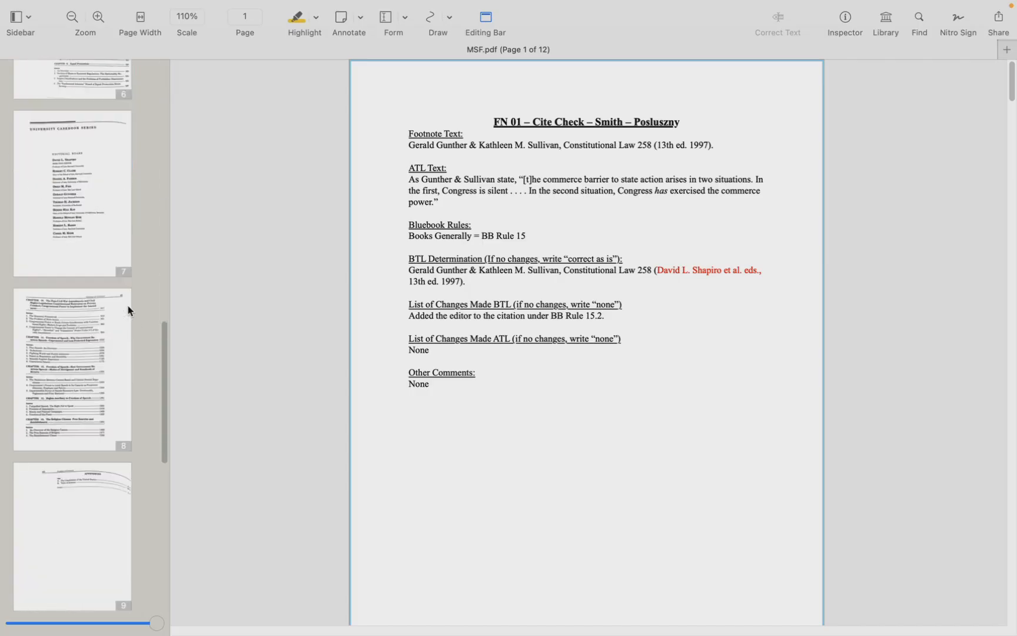
scroll(121, 354, down, 4)
scroll(89, 441, up, 10)
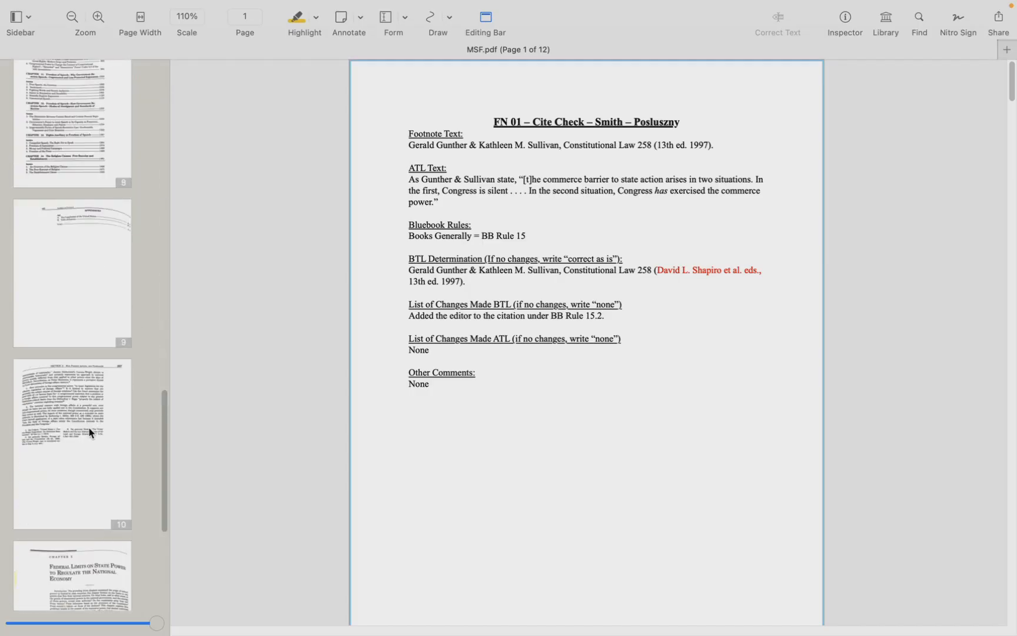
scroll(93, 400, up, 3)
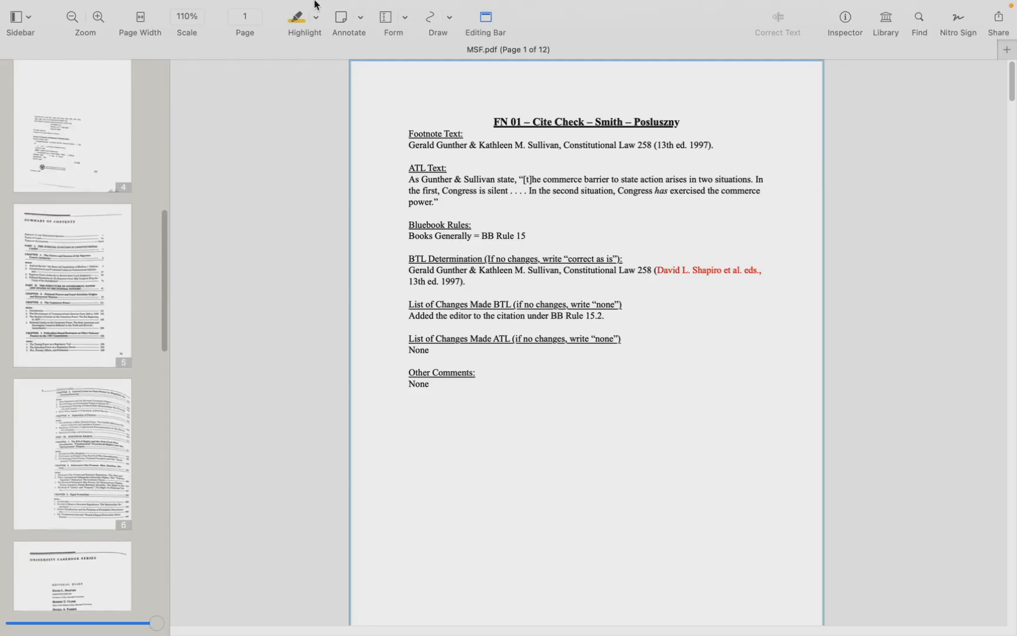
mouse_move(316, 5)
click(38, 27)
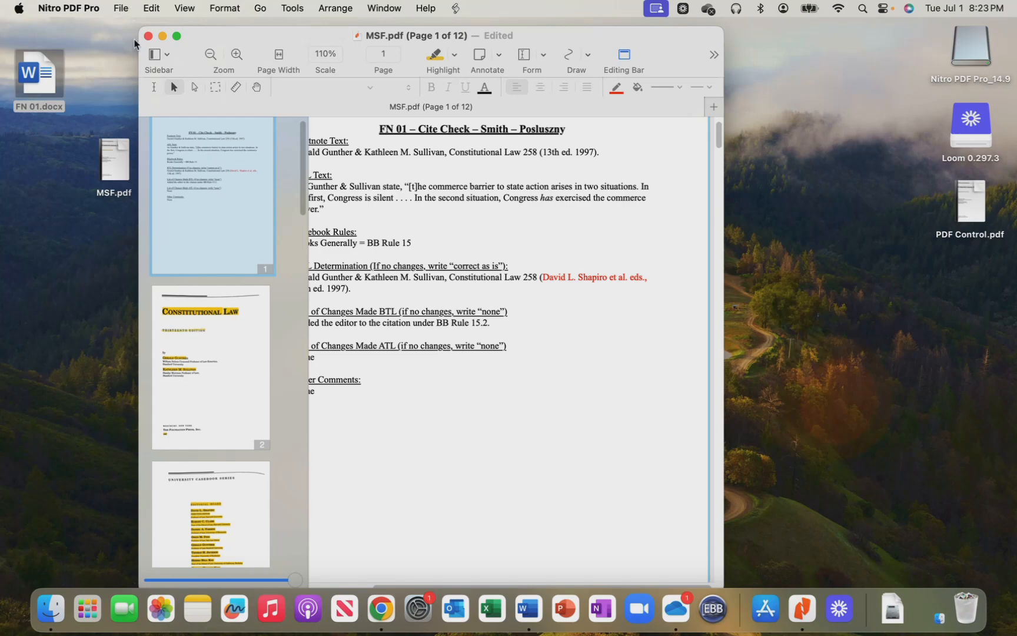
Save and close MSF.pdf, and place its file directly below FN 01.docx on the desktop.
click(116, 8)
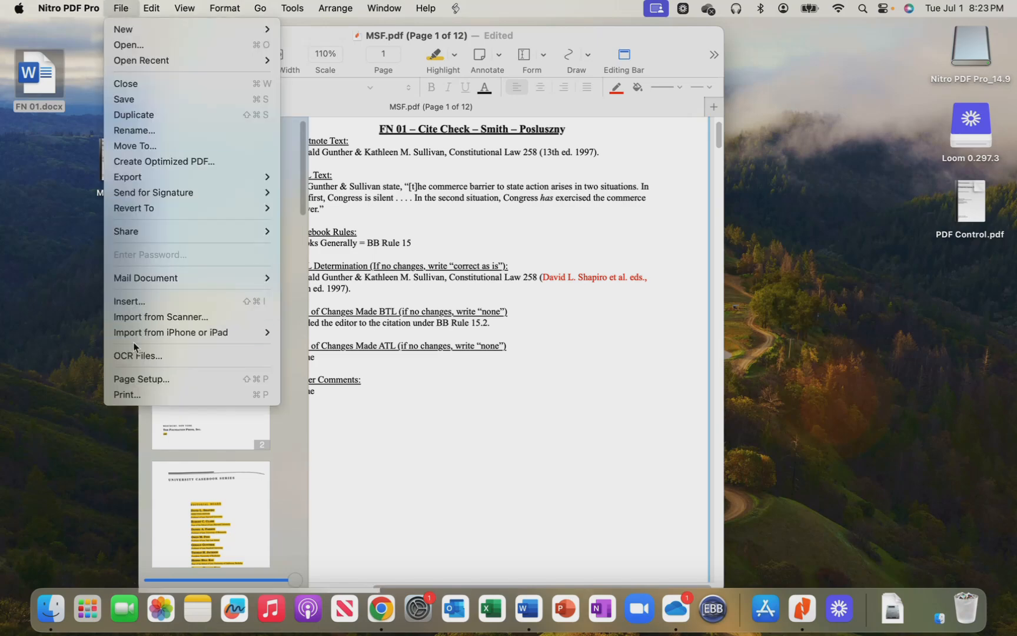
click(141, 99)
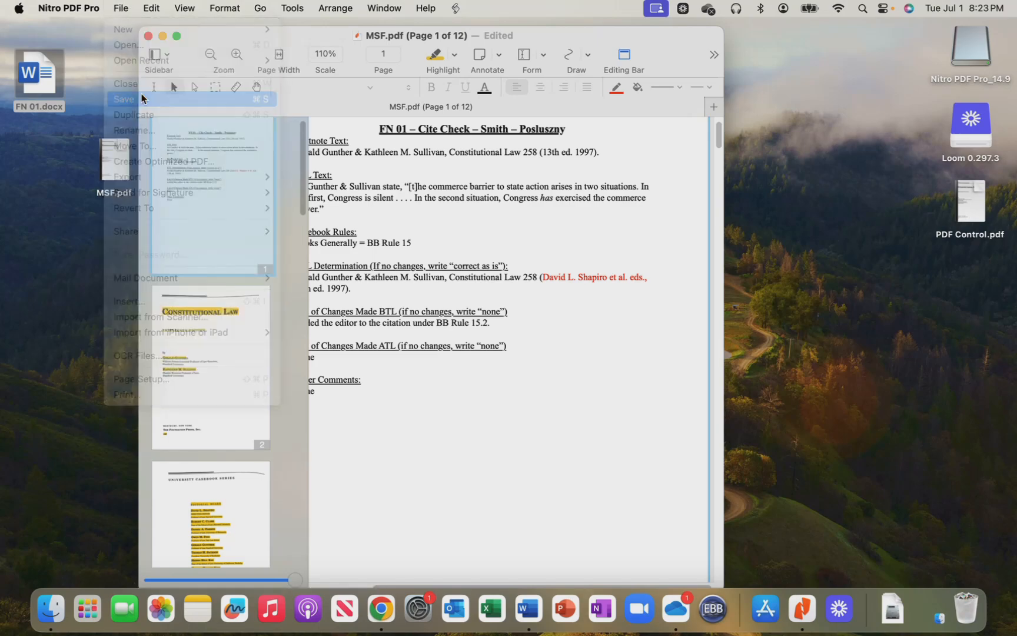
click(148, 36)
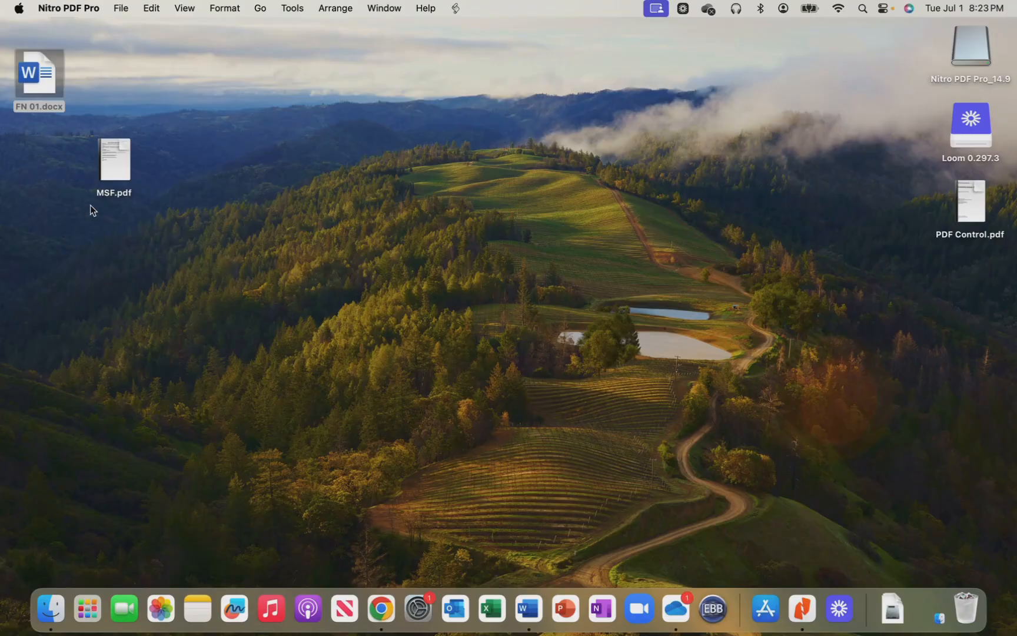
drag(128, 170, 40, 145)
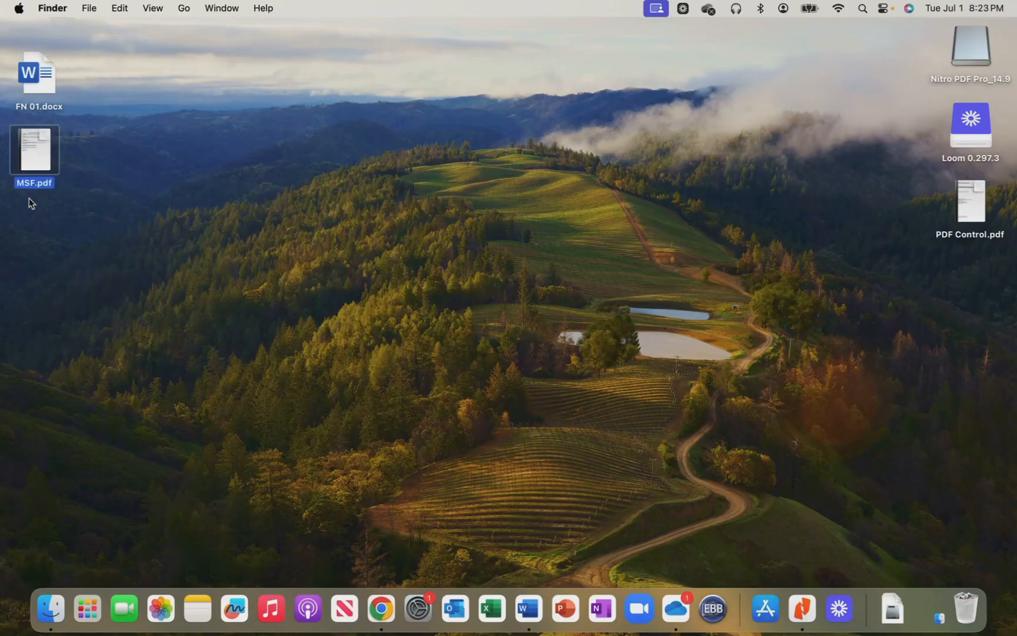